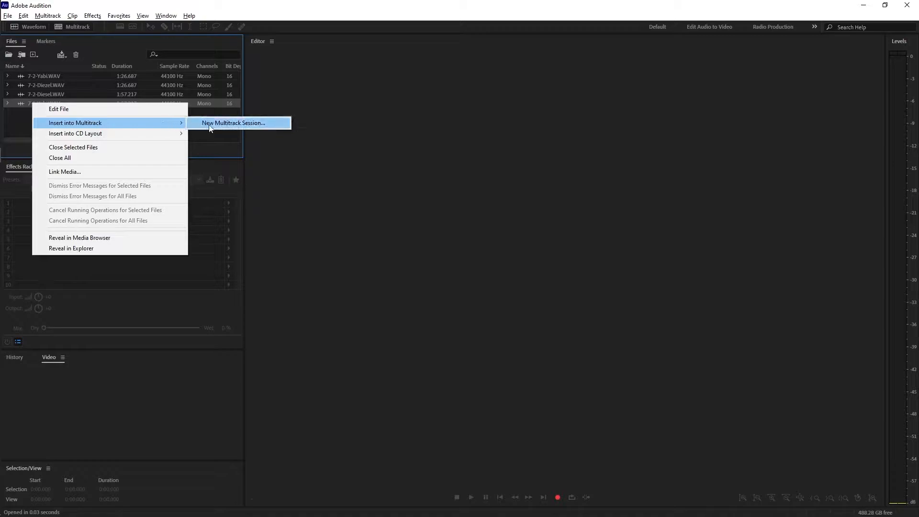
Step: Insert 7-1-Yabi.WAV into a new multitrack session named 7th Period Podcast, stored in the 7th Period folder of In Class Podcast
{"action": "left_click", "coordinate": [210, 128]}
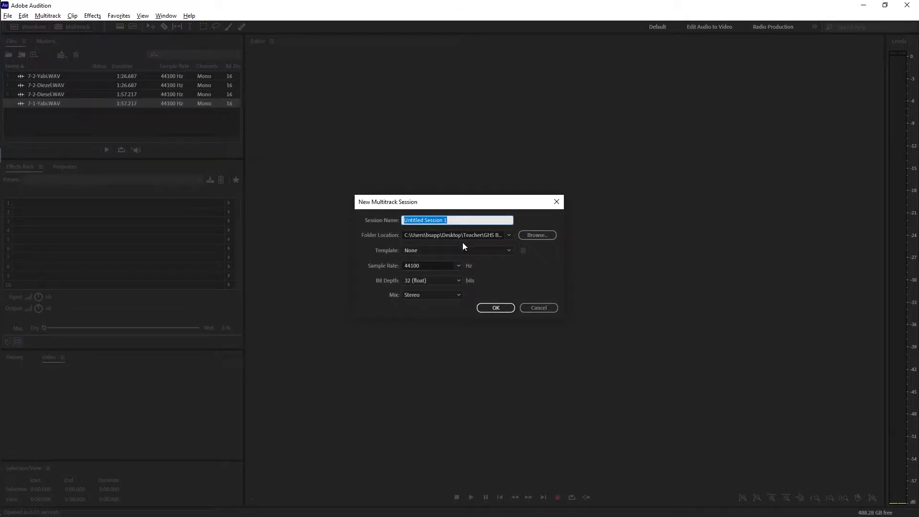
{"action": "type", "text": "7th Period Podcast"}
{"action": "left_click", "coordinate": [542, 236]}
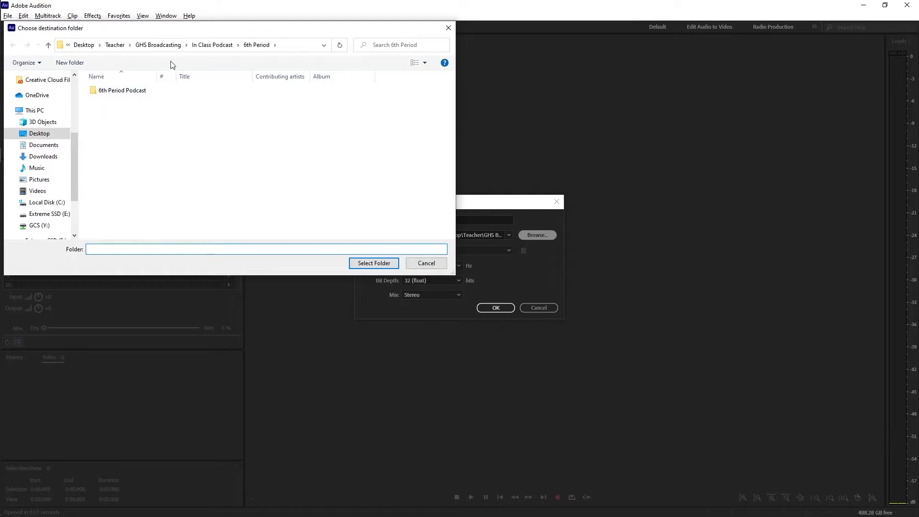
{"action": "left_click", "coordinate": [212, 45]}
{"action": "left_click", "coordinate": [129, 102]}
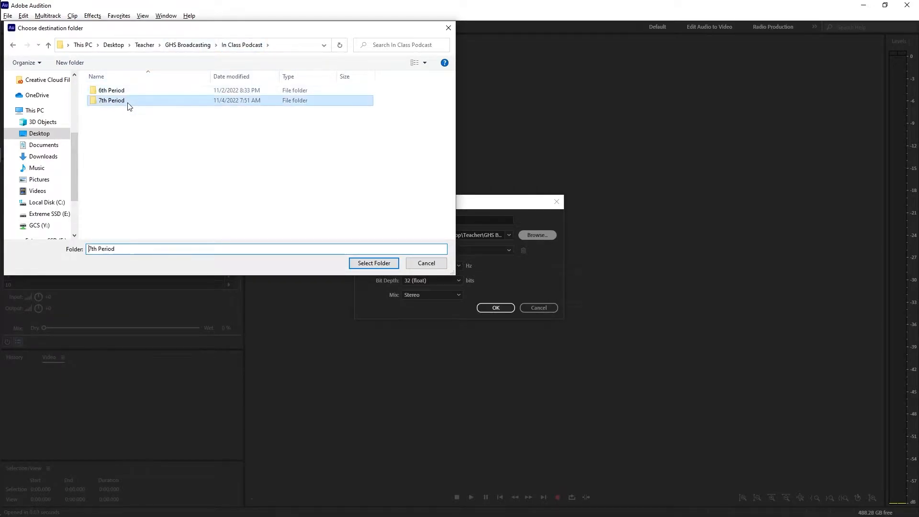
{"action": "left_click", "coordinate": [374, 263]}
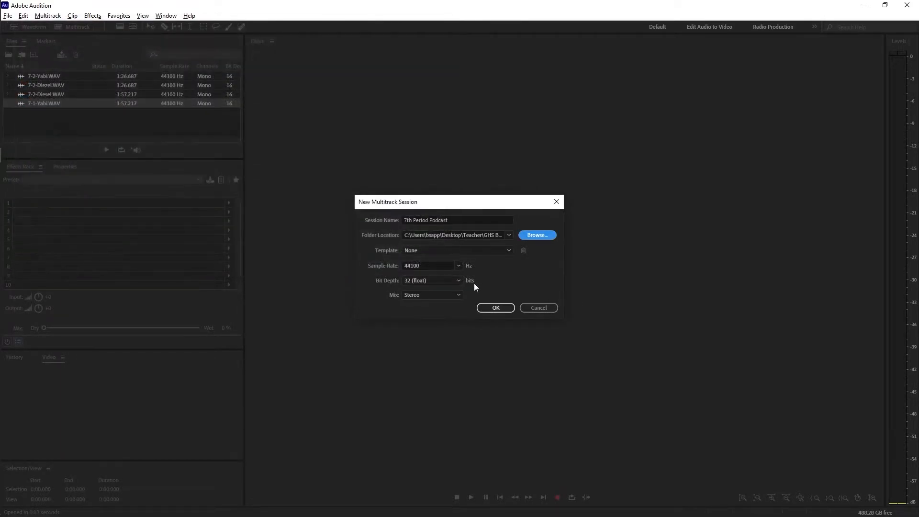
{"action": "left_click", "coordinate": [502, 308]}
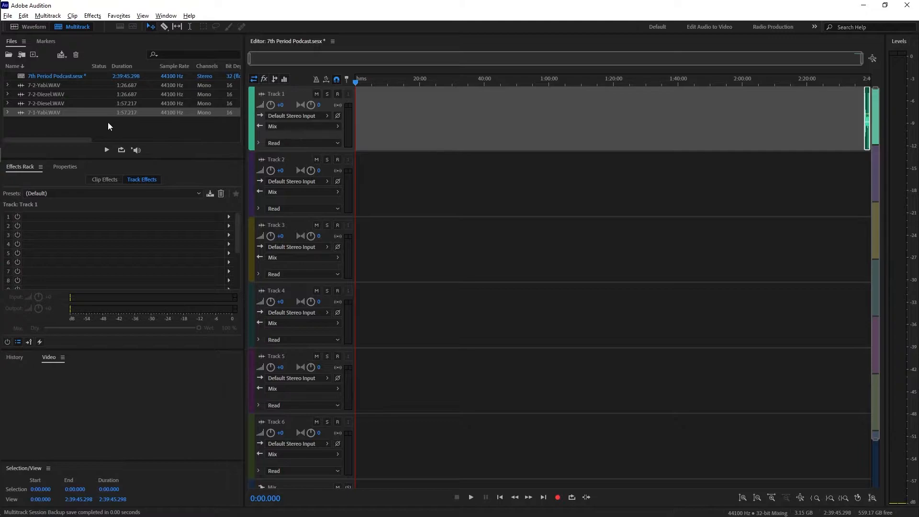
Step: Arrange 7-1-Yabi.WAV and 7-2-Yabi.WAV end to end from the start of Track 1, with 7-2-Diesel.WAV and 7-2-Diezel.WAV beneath them on Track 2
{"action": "left_click_drag", "start_coordinate": [870, 139], "coordinate": [322, 120]}
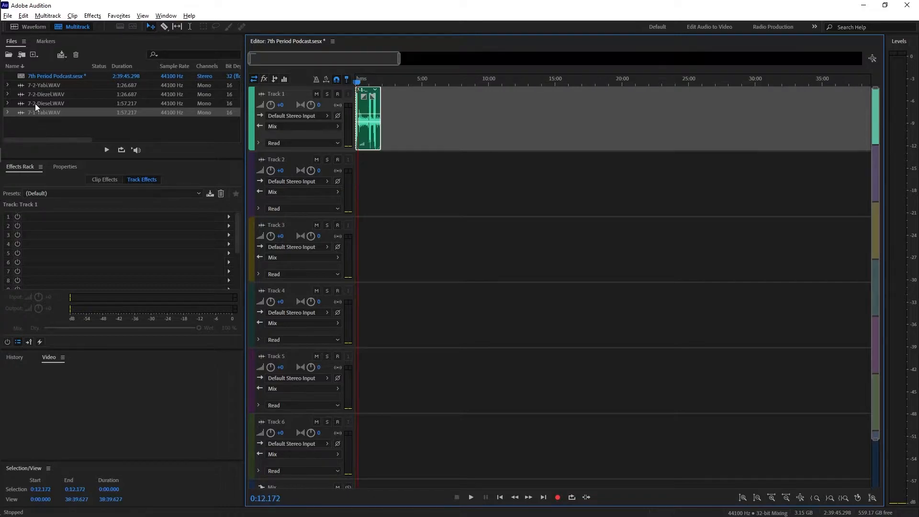
{"action": "left_click_drag", "start_coordinate": [36, 103], "coordinate": [332, 179]}
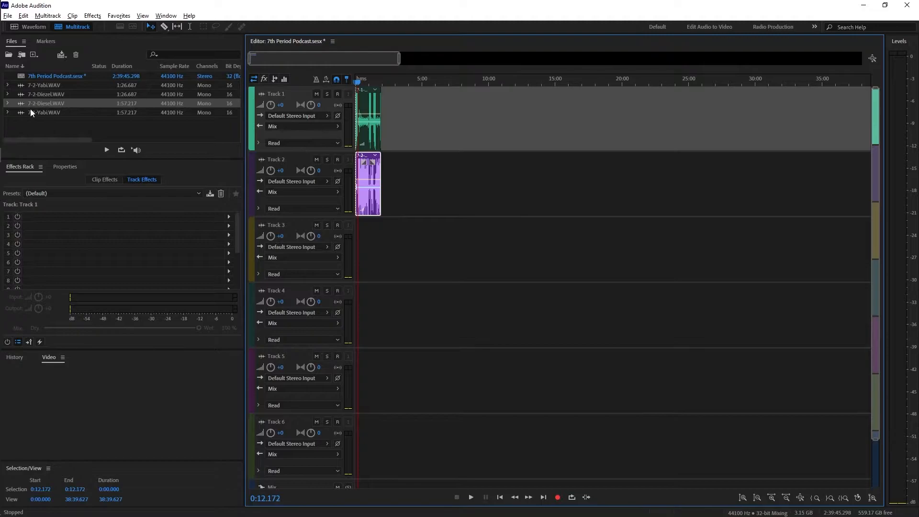
{"action": "left_click_drag", "start_coordinate": [31, 80], "coordinate": [381, 134]}
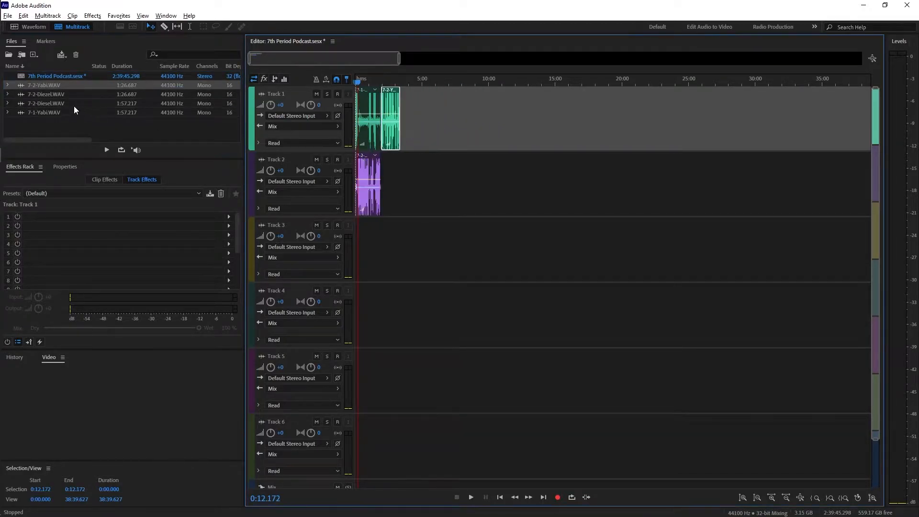
{"action": "left_click_drag", "start_coordinate": [38, 92], "coordinate": [395, 171]}
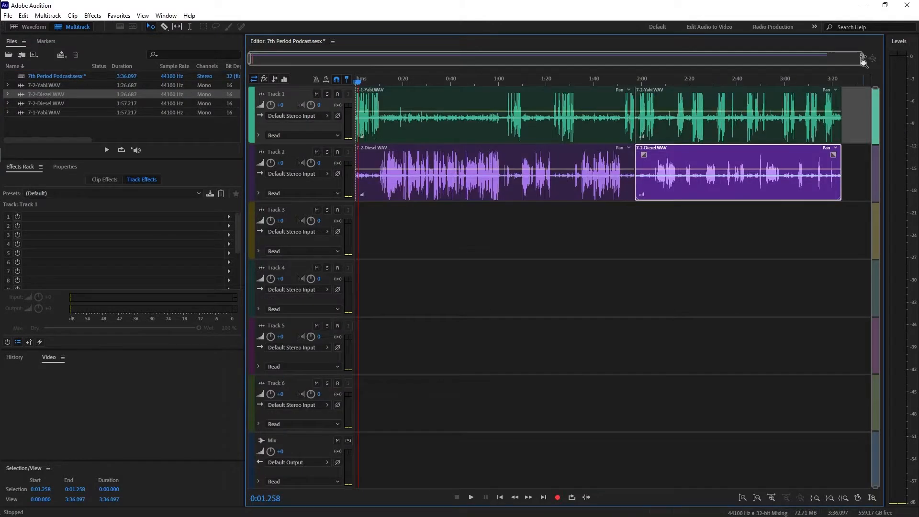
Step: Trim the beginning of both first clips to about 0:00.438 and move them back together to the start of the timeline
{"action": "left_click_drag", "start_coordinate": [861, 61], "coordinate": [318, 64]}
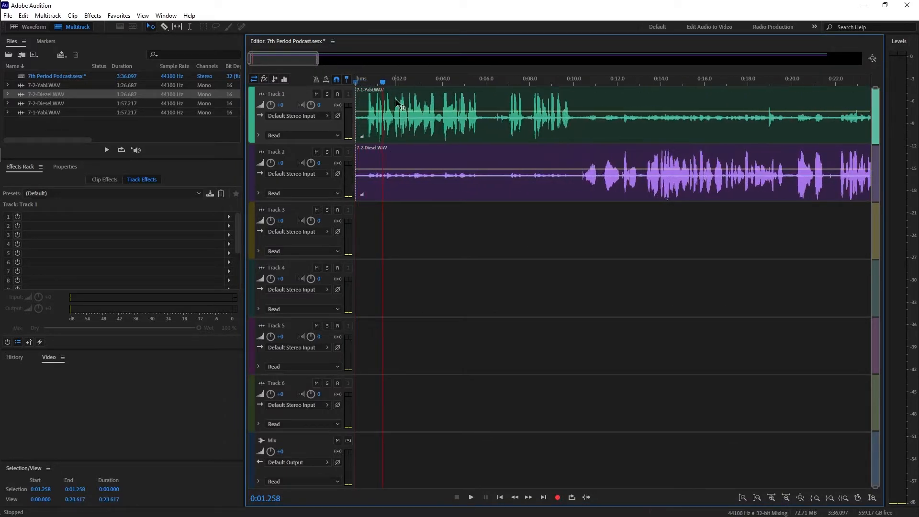
{"action": "mouse_move", "coordinate": [382, 86]}
{"action": "left_mouse_down"}
{"action": "mouse_move", "coordinate": [353, 87]}
{"action": "mouse_move", "coordinate": [365, 86]}
{"action": "left_mouse_up"}
{"action": "left_click_drag", "start_coordinate": [391, 222], "coordinate": [365, 124]}
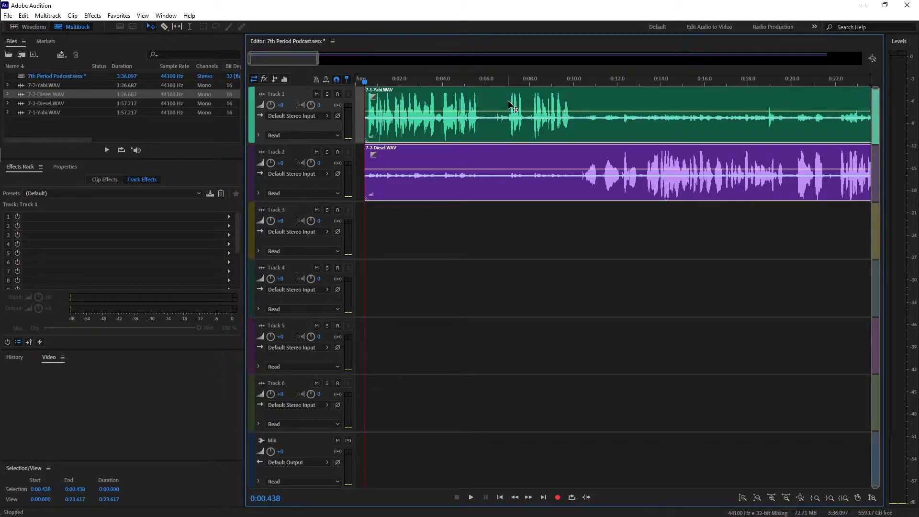
{"action": "left_click_drag", "start_coordinate": [510, 104], "coordinate": [501, 105]}
Step: Play the opening few seconds to check the level and lower the volume of the 7-1-Yabi.WAV clip on Track 1
{"action": "key", "text": "space"}
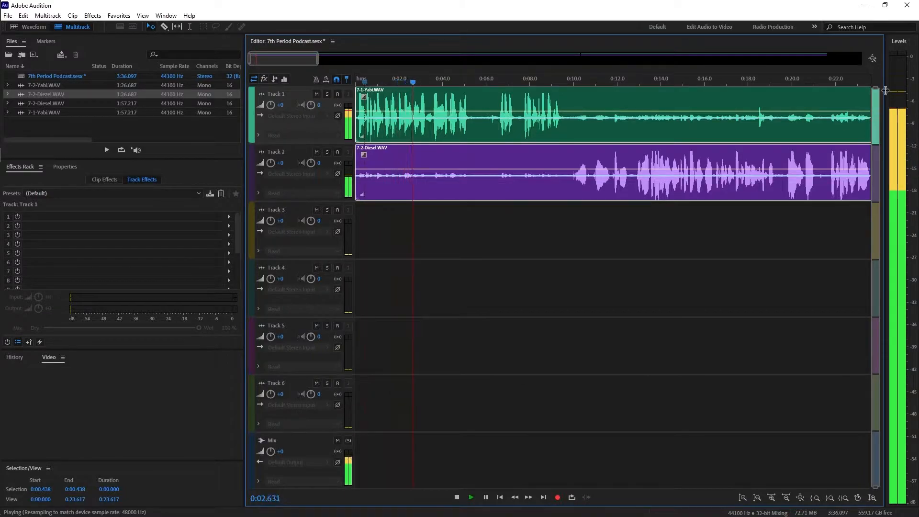
{"action": "key", "text": "space"}
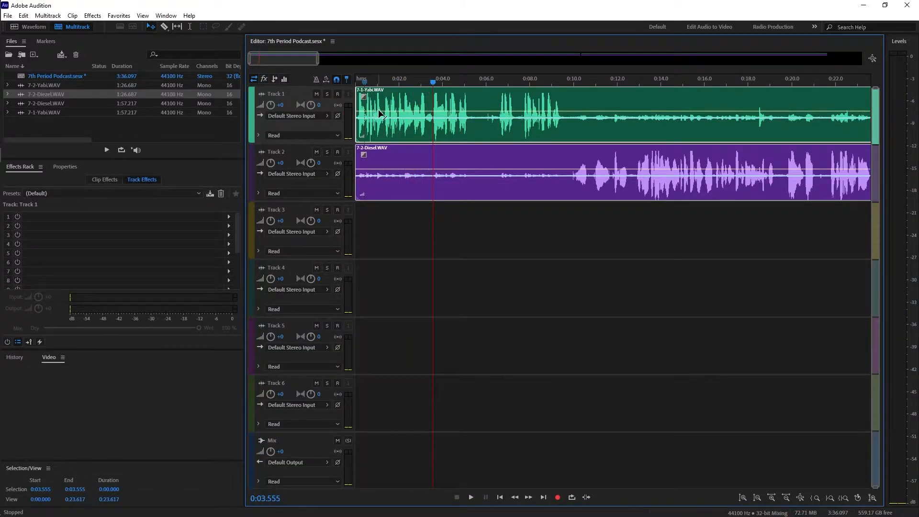
{"action": "left_click_drag", "start_coordinate": [379, 109], "coordinate": [378, 116]}
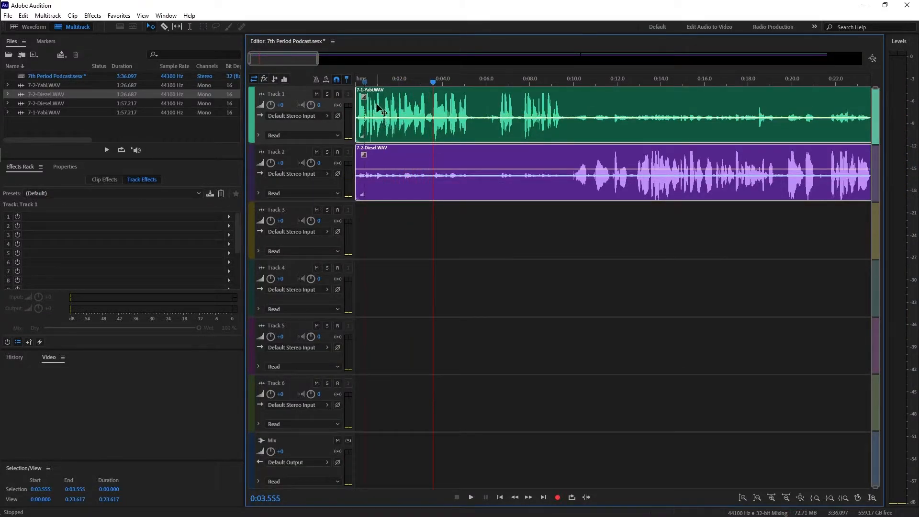
Step: Lower the volume of the 7-2-Diesel.WAV clip on Track 2, playing the audio before and after to judge its level
{"action": "key", "text": "space"}
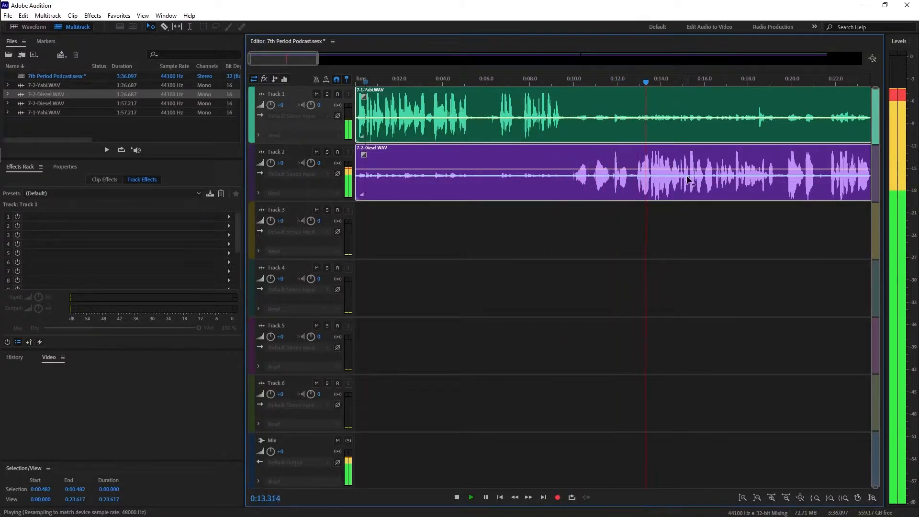
{"action": "key", "text": "space"}
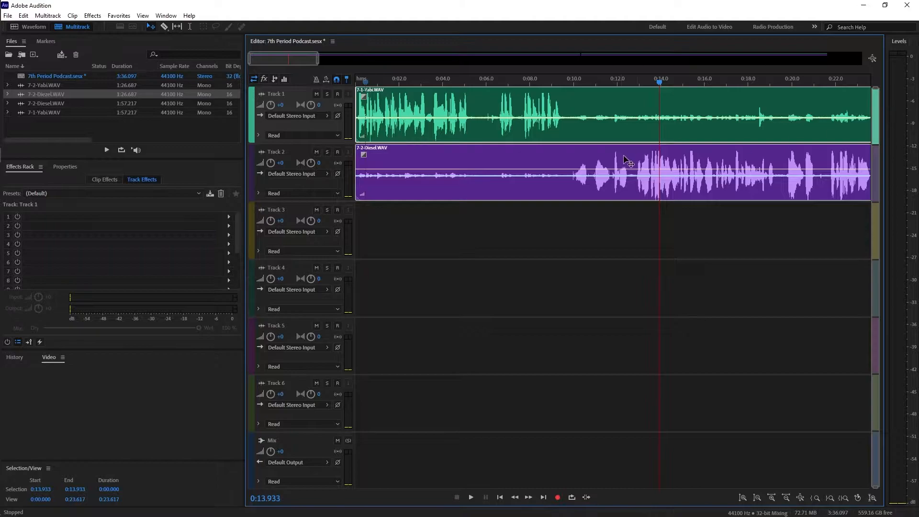
{"action": "left_click", "coordinate": [658, 168]}
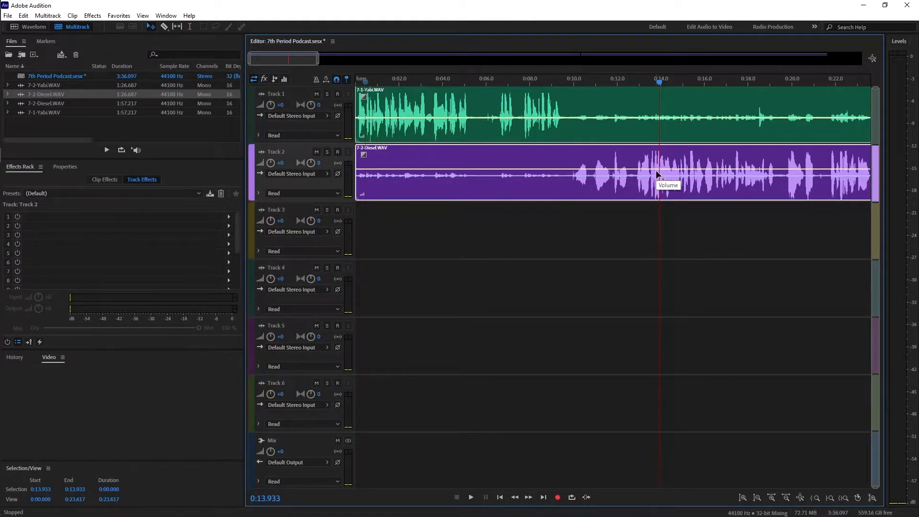
{"action": "left_click_drag", "start_coordinate": [656, 172], "coordinate": [657, 176]}
{"action": "key", "text": "space"}
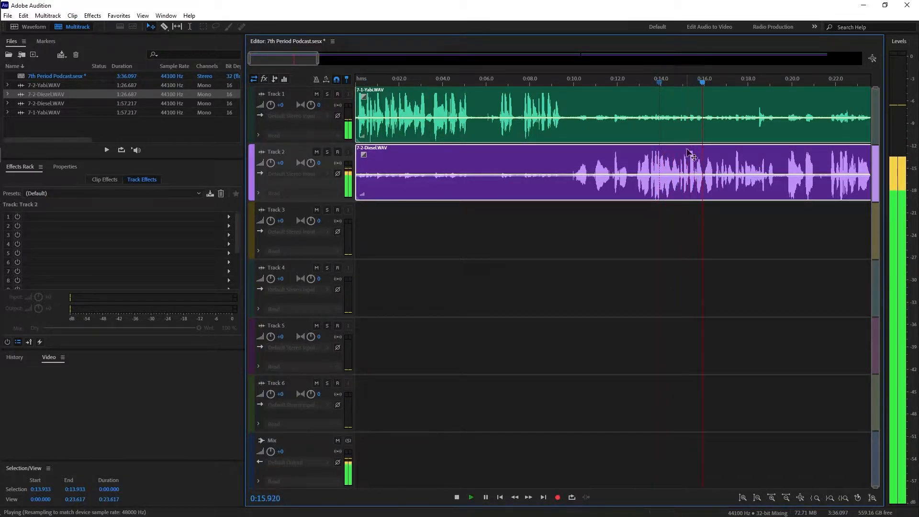
{"action": "left_click_drag", "start_coordinate": [317, 60], "coordinate": [347, 60]}
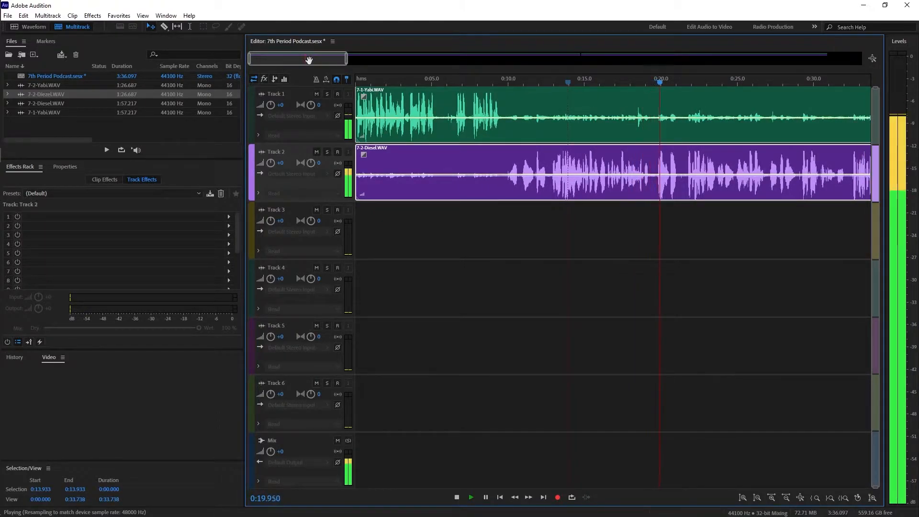
{"action": "left_click_drag", "start_coordinate": [345, 60], "coordinate": [365, 59]}
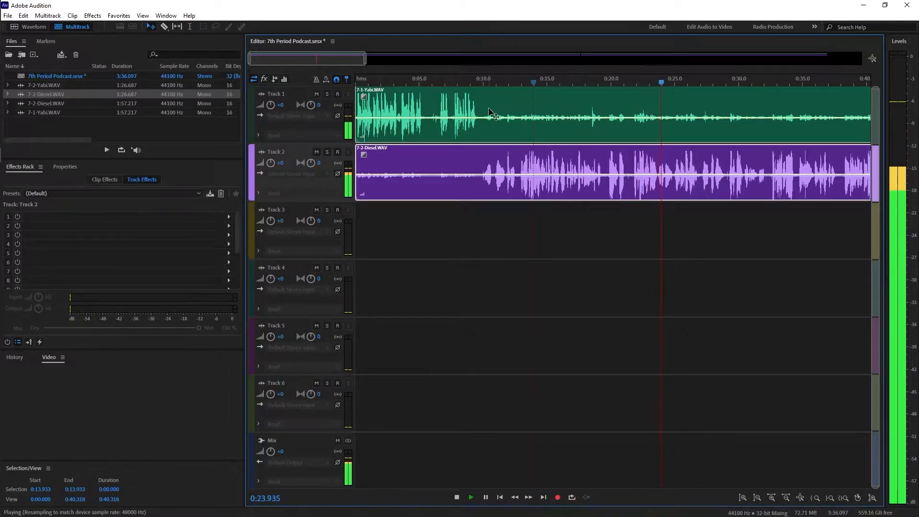
{"action": "key", "text": "space"}
Step: Select both second clips and play the transition from the first clip pair, starting at about 1:48.9, to find where speech resumes
{"action": "left_click_drag", "start_coordinate": [325, 64], "coordinate": [578, 103]}
{"action": "left_click", "coordinate": [626, 218]}
{"action": "left_click_drag", "start_coordinate": [619, 218], "coordinate": [618, 101]}
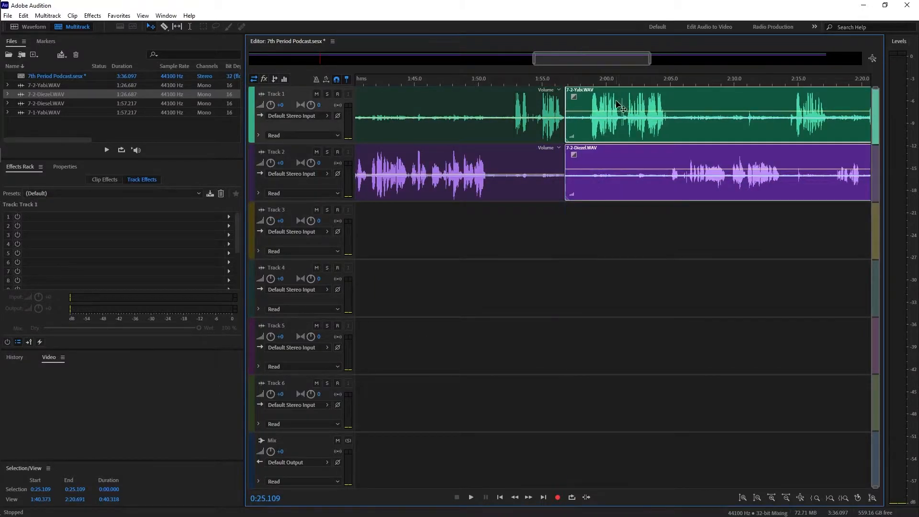
{"action": "left_click_drag", "start_coordinate": [555, 61], "coordinate": [537, 63]}
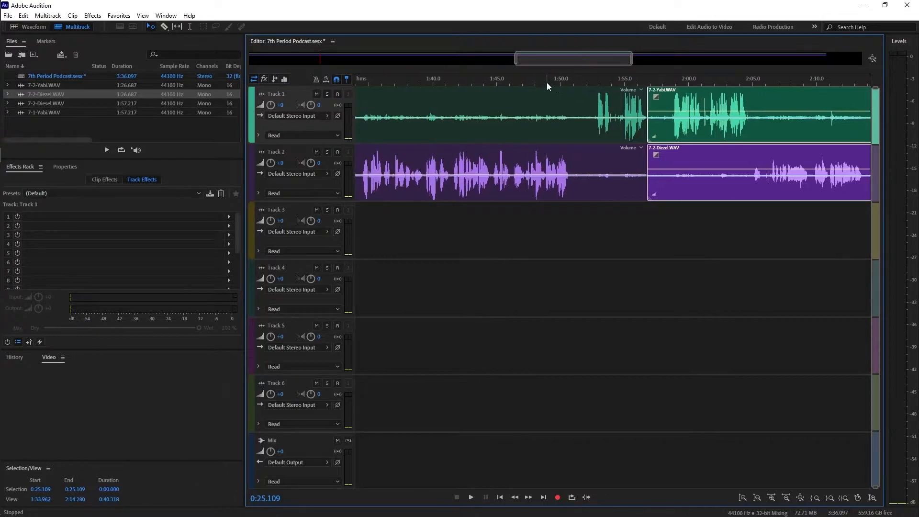
{"action": "left_click", "coordinate": [546, 84]}
{"action": "key", "text": "space"}
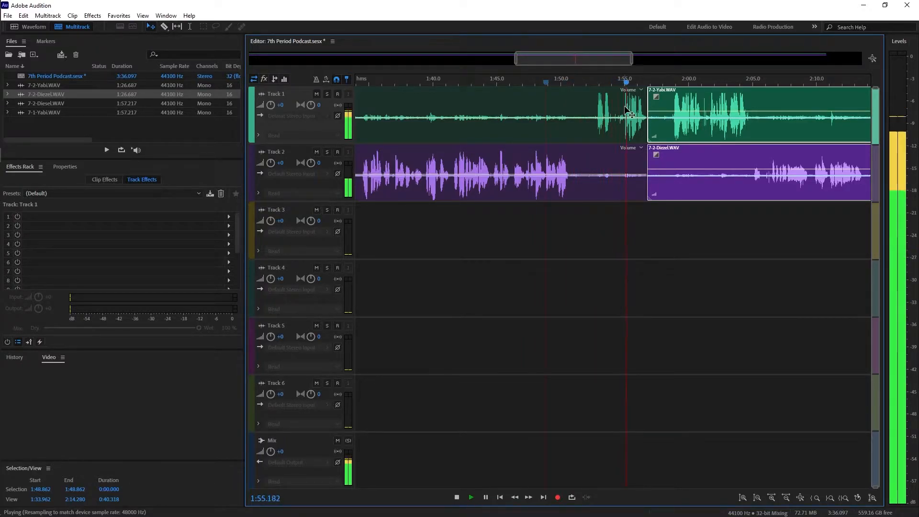
{"action": "key", "text": "space"}
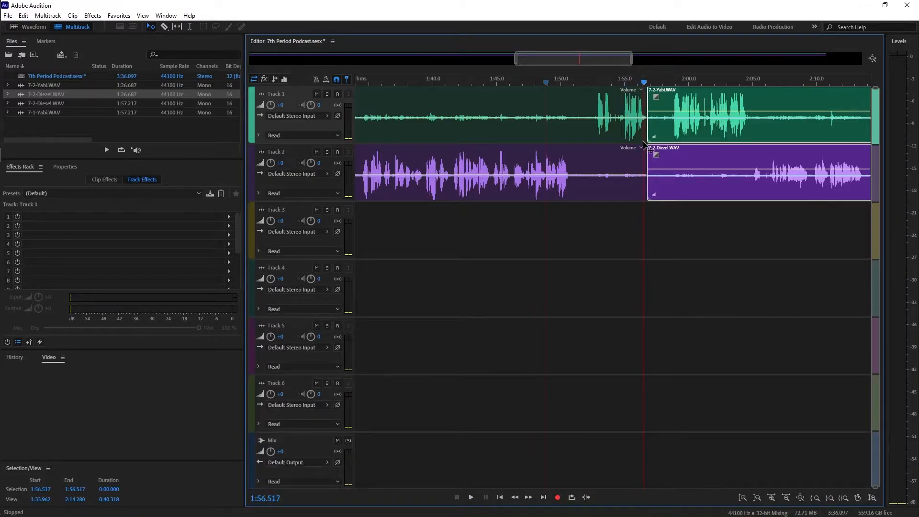
{"action": "key", "text": "space"}
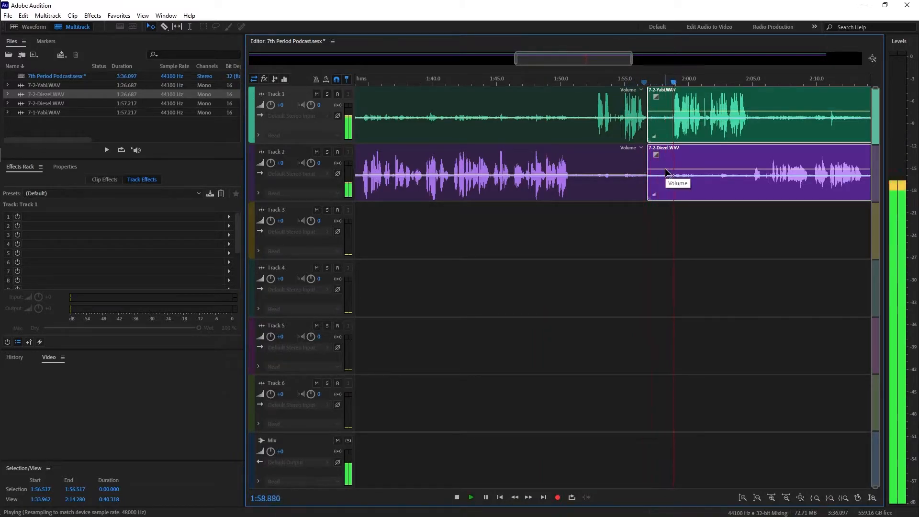
{"action": "key", "text": "space"}
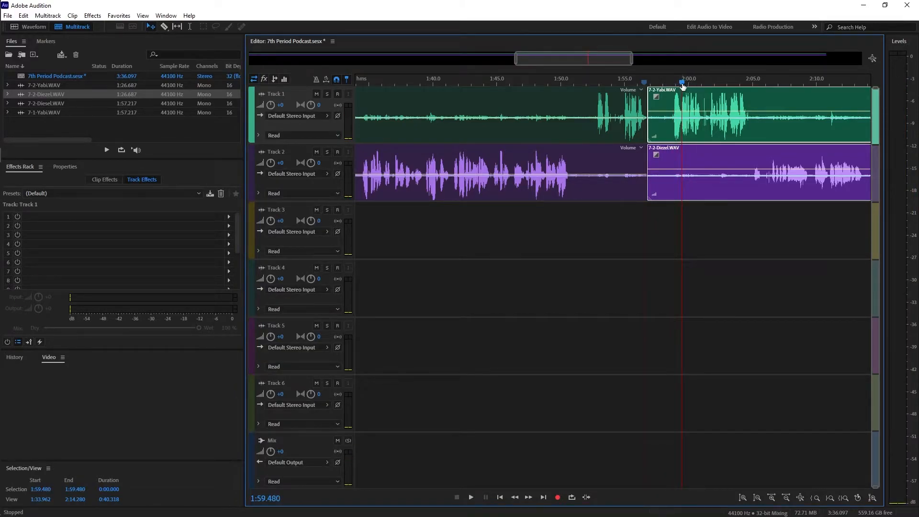
Step: Trim the beginning of both second clips to about 1:58.558, just before the speech on Track 1 starts
{"action": "left_click_drag", "start_coordinate": [680, 86], "coordinate": [670, 83]}
{"action": "left_click", "coordinate": [684, 218]}
{"action": "left_click_drag", "start_coordinate": [685, 218], "coordinate": [670, 107]}
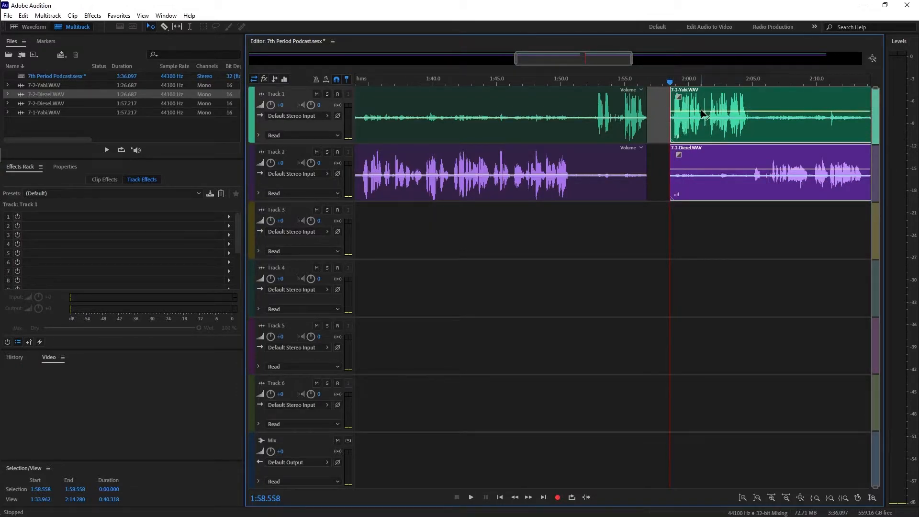
Step: Lower the volume of both second clips, 7-2-Yabi.WAV to -4.9 dB, and move the pair against the end of the first clips
{"action": "mouse_move", "coordinate": [700, 112]}
{"action": "left_mouse_down"}
{"action": "mouse_move", "coordinate": [701, 129]}
{"action": "mouse_move", "coordinate": [702, 122]}
{"action": "left_mouse_up"}
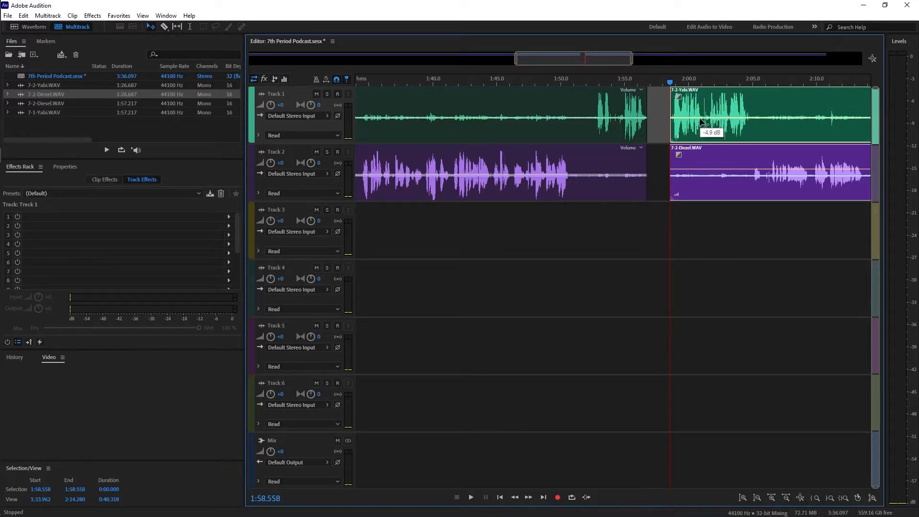
{"action": "left_click", "coordinate": [705, 163]}
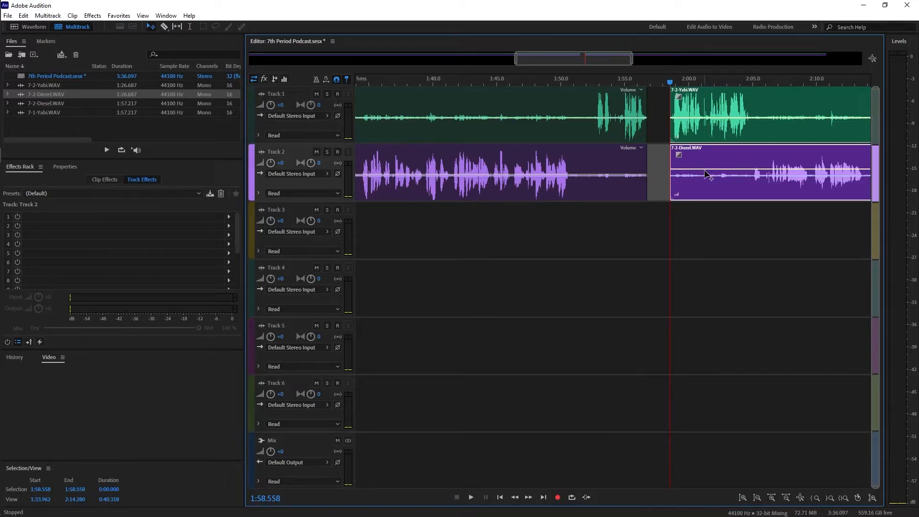
{"action": "left_click_drag", "start_coordinate": [705, 170], "coordinate": [684, 154]}
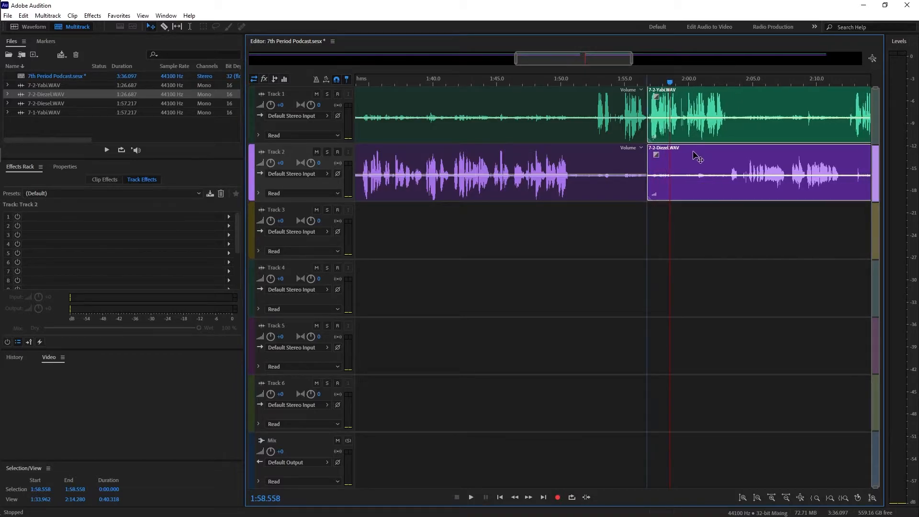
Step: Play across the join from about 1:54.8 and set the 7-2-Diezel.WAV clip's volume to +0.0 dB, checking the level by playback
{"action": "left_click", "coordinate": [622, 80]}
{"action": "key", "text": "space"}
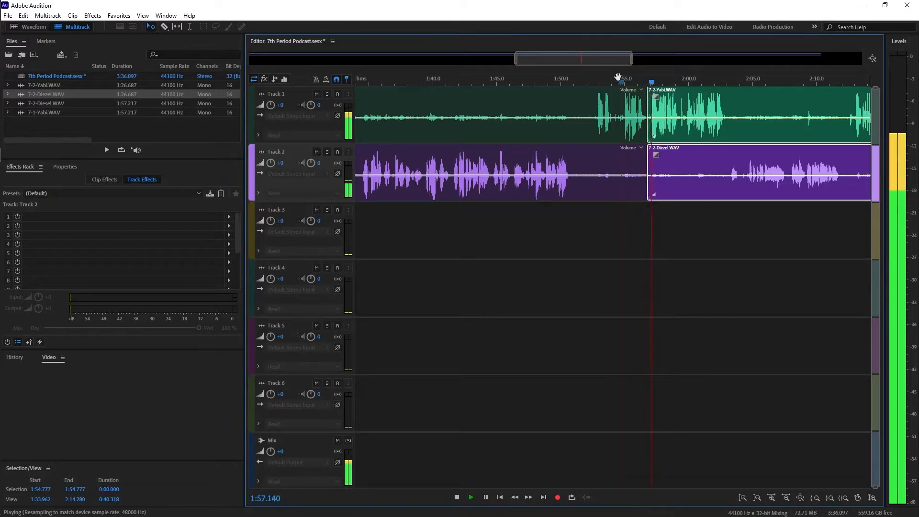
{"action": "left_click_drag", "start_coordinate": [569, 59], "coordinate": [599, 59]}
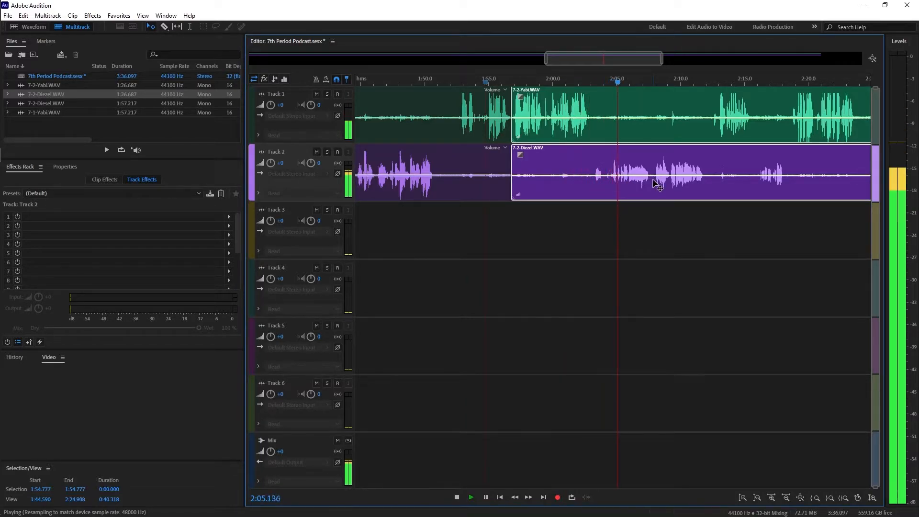
{"action": "key", "text": "space"}
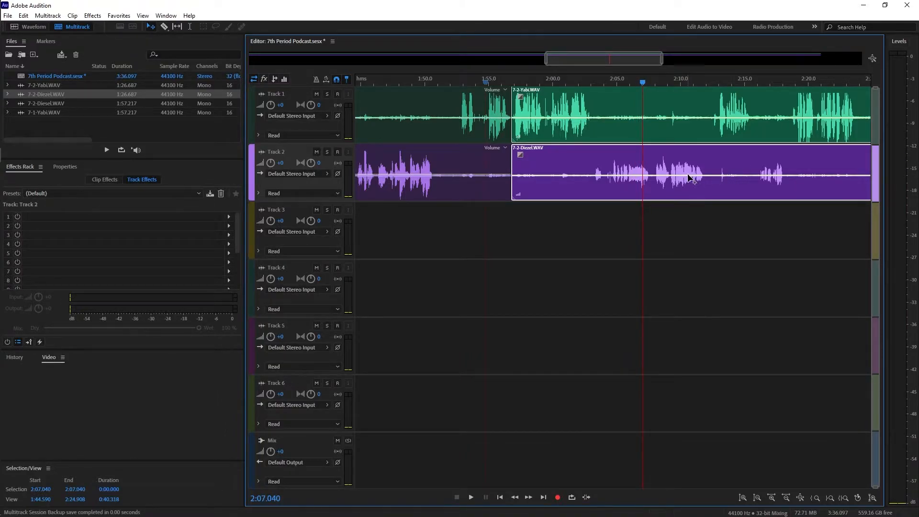
{"action": "left_click_drag", "start_coordinate": [689, 177], "coordinate": [690, 171]}
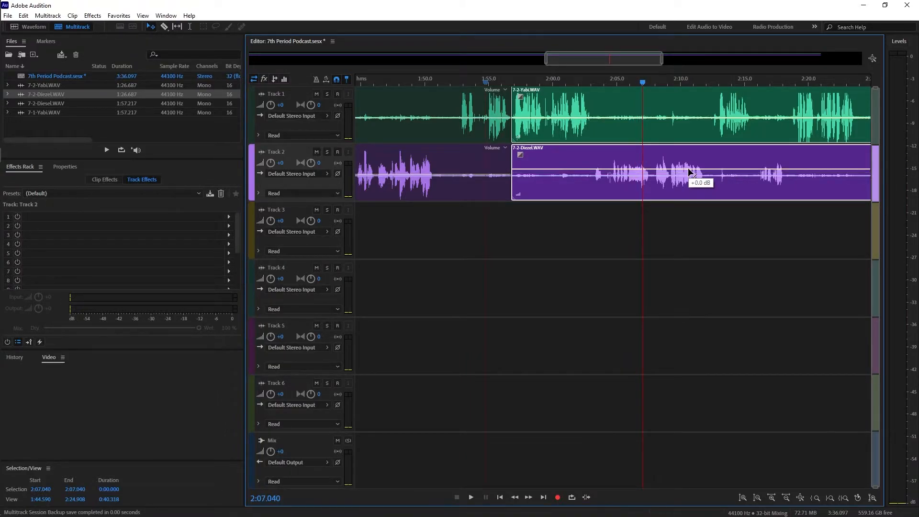
{"action": "key", "text": "space"}
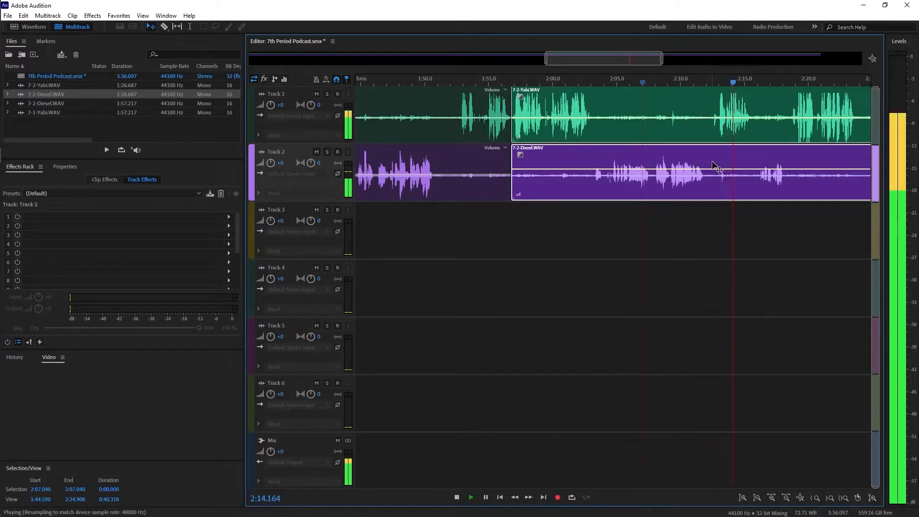
Step: Stop the current playback and play the ending of the second clips from about 3:09.5 to find where the speech finishes
{"action": "left_click_drag", "start_coordinate": [611, 59], "coordinate": [670, 64]}
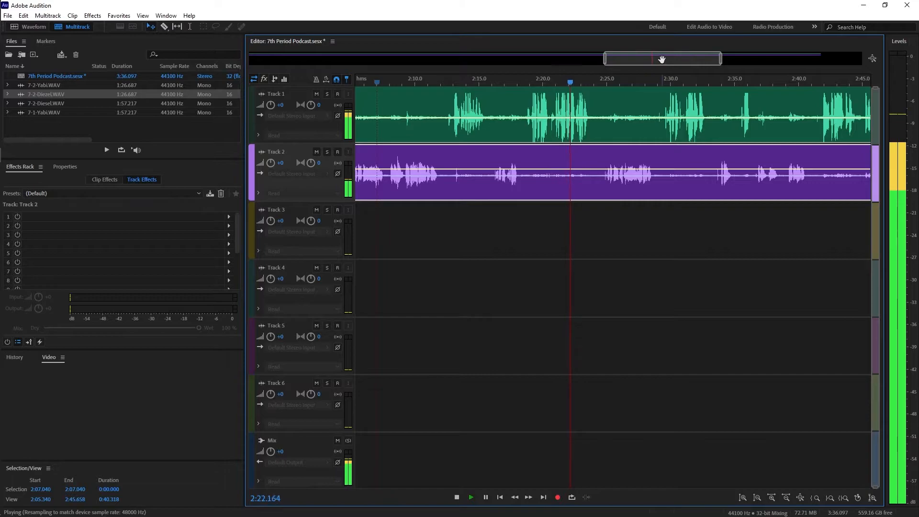
{"action": "key", "text": "space"}
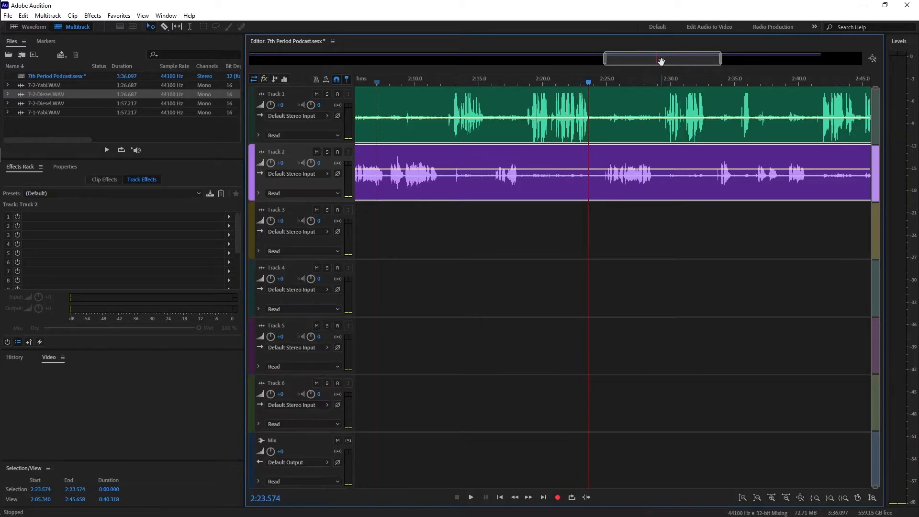
{"action": "left_click_drag", "start_coordinate": [660, 63], "coordinate": [774, 63]}
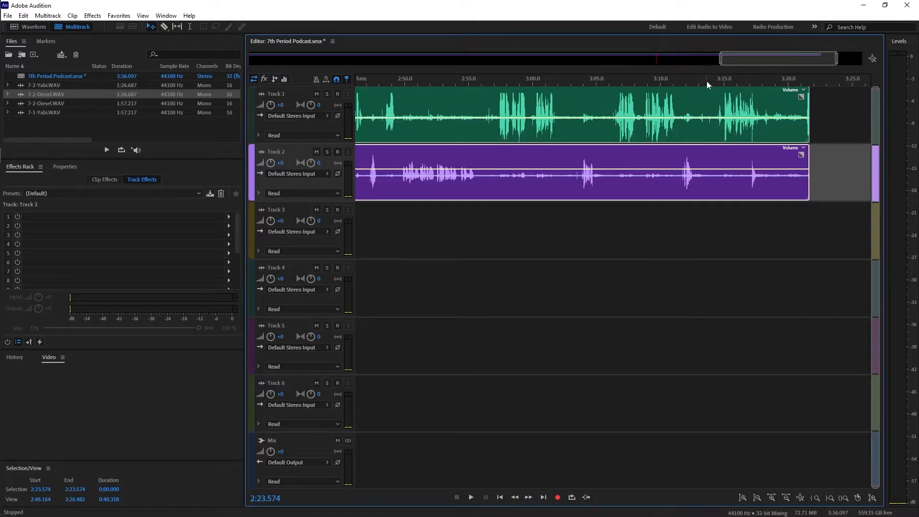
{"action": "left_click", "coordinate": [655, 82]}
{"action": "key", "text": "space"}
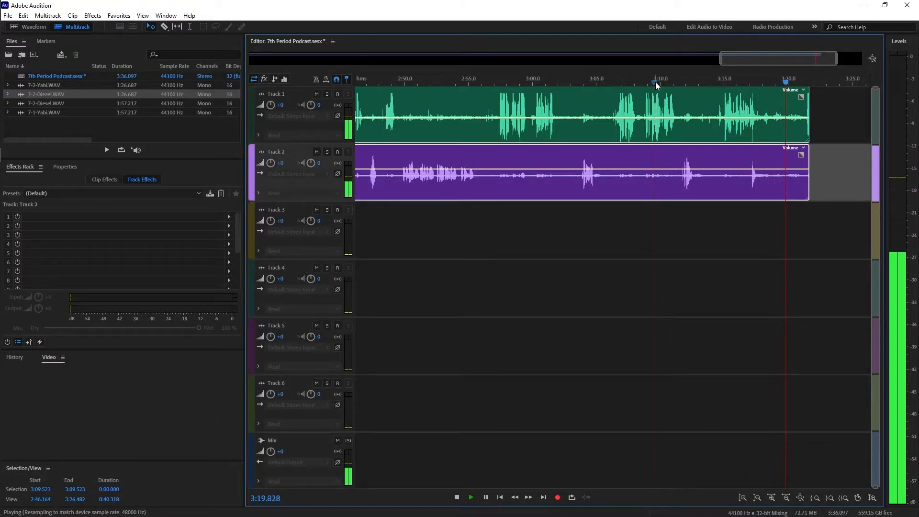
{"action": "key", "text": "space"}
Step: Trim the ends of both second clips back together to about 3:18 and save the session
{"action": "left_click", "coordinate": [754, 251]}
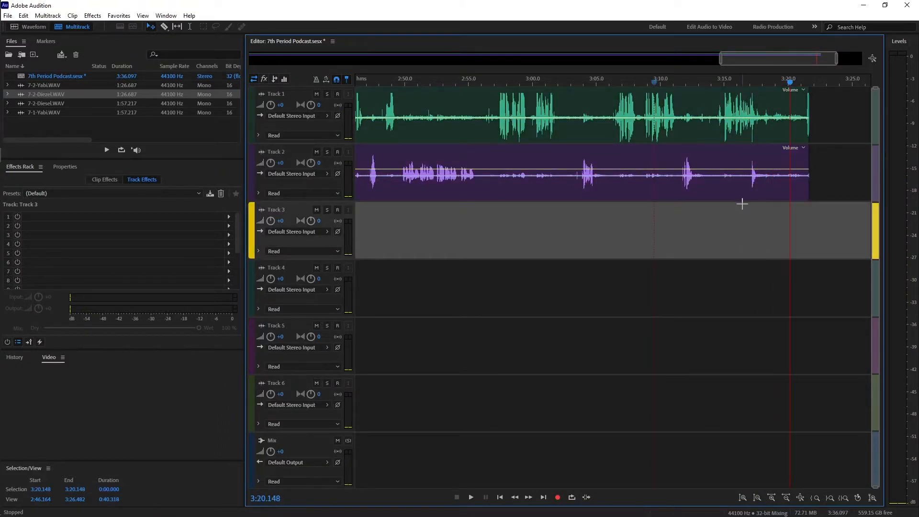
{"action": "key", "text": "ctrl+a"}
{"action": "left_click_drag", "start_coordinate": [809, 134], "coordinate": [764, 130]}
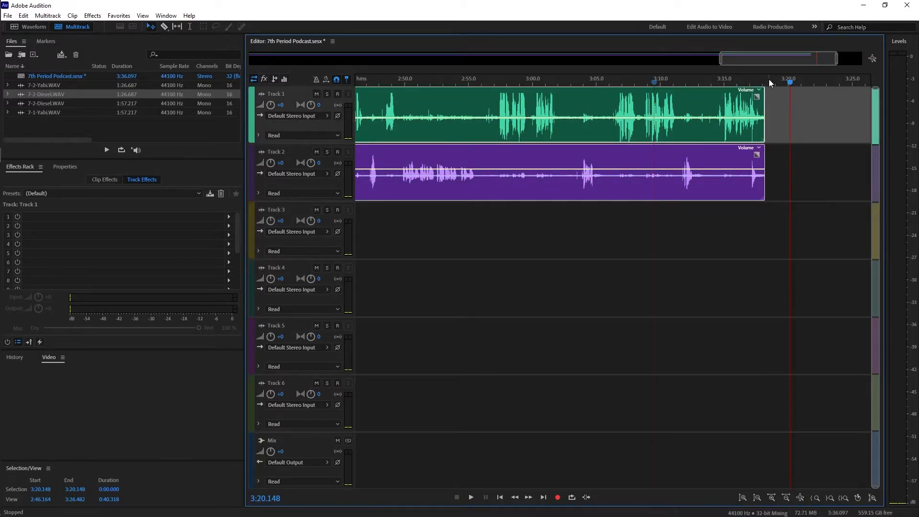
{"action": "key", "text": "ctrl+s"}
Step: Import the that-vibe-soundroll MP3 from the GTV Production folder in File Explorer and place it at the start of Track 3
{"action": "key", "text": "alt+Tab"}
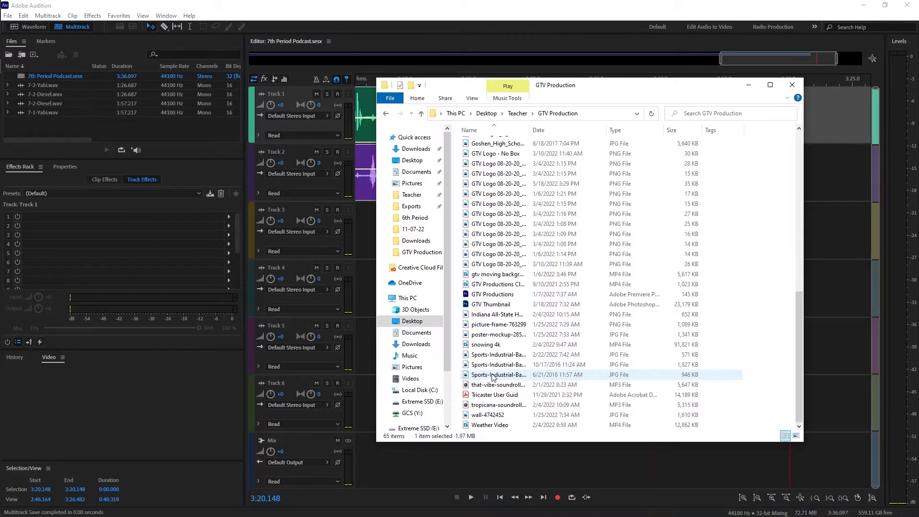
{"action": "left_click_drag", "start_coordinate": [498, 389], "coordinate": [115, 133]}
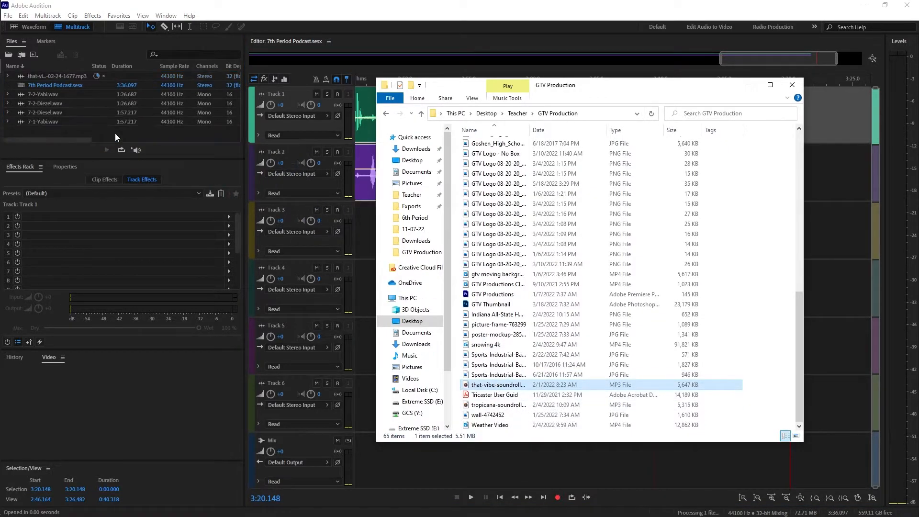
{"action": "left_click", "coordinate": [253, 5]}
{"action": "left_click_drag", "start_coordinate": [28, 74], "coordinate": [349, 229]}
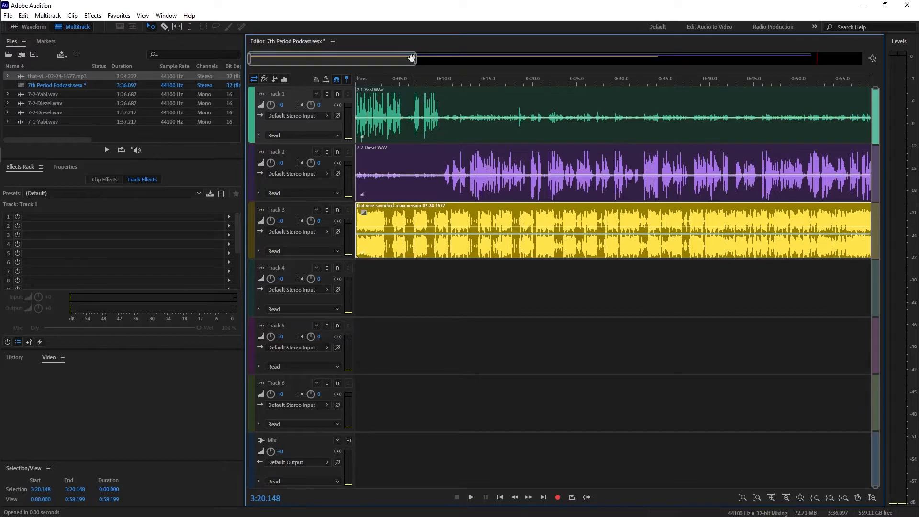
Step: Play the opening music to about 0:04.2 and shift all speech clips on Tracks 1 and 2 to start there
{"action": "left_click_drag", "start_coordinate": [415, 58], "coordinate": [415, 138]}
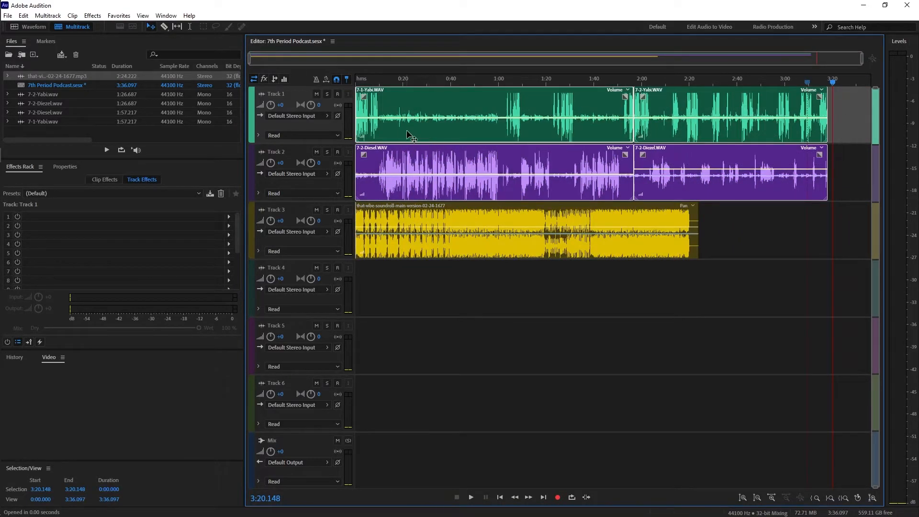
{"action": "left_click", "coordinate": [366, 81]}
{"action": "key", "text": "space"}
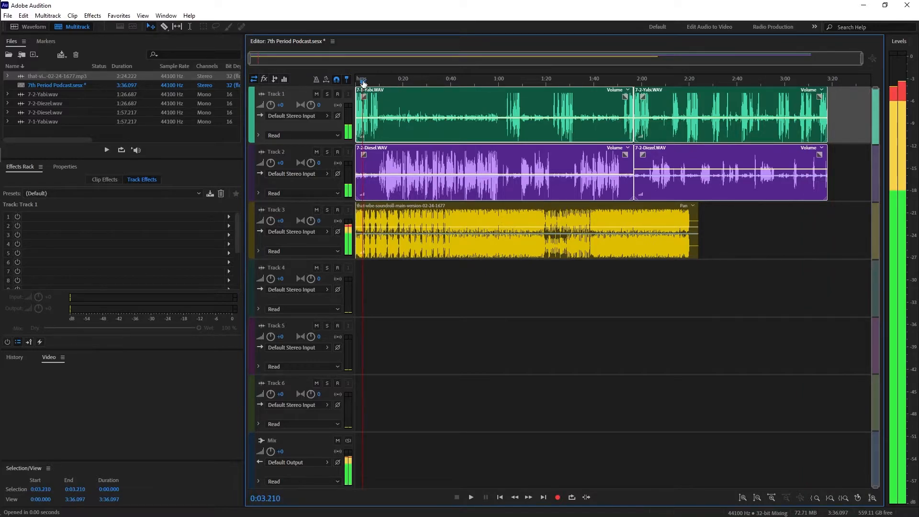
{"action": "key", "text": "space"}
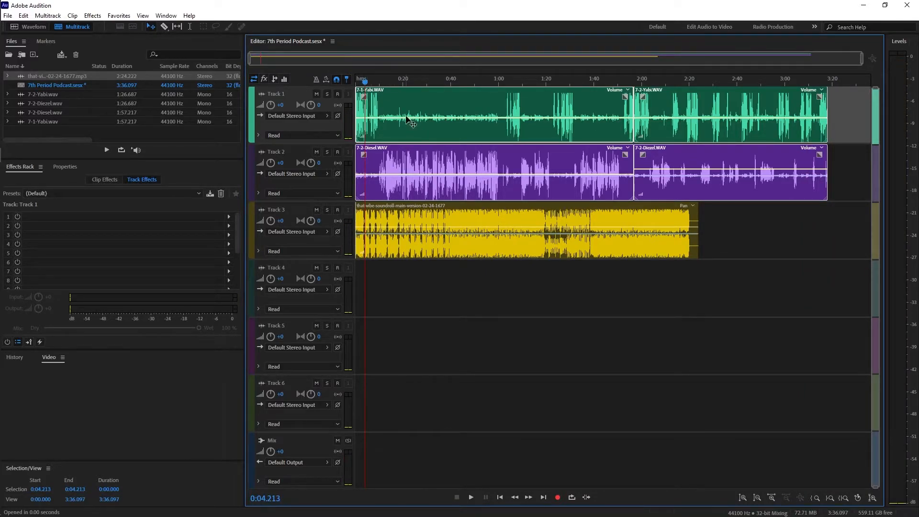
{"action": "left_click_drag", "start_coordinate": [391, 133], "coordinate": [400, 131]}
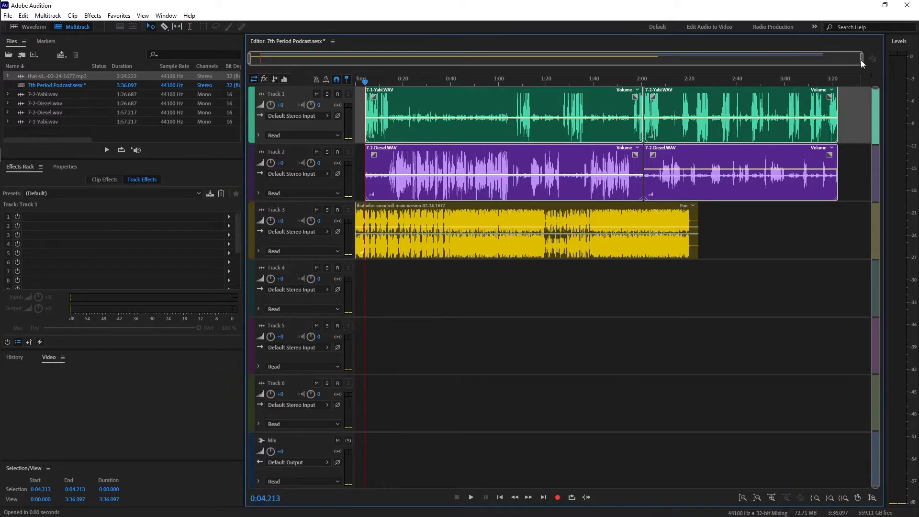
Step: Add volume keyframes to the Track 3 music at about 0:04 and 0:05, lowering the second to duck the music under the speech
{"action": "left_click_drag", "start_coordinate": [860, 59], "coordinate": [291, 56]}
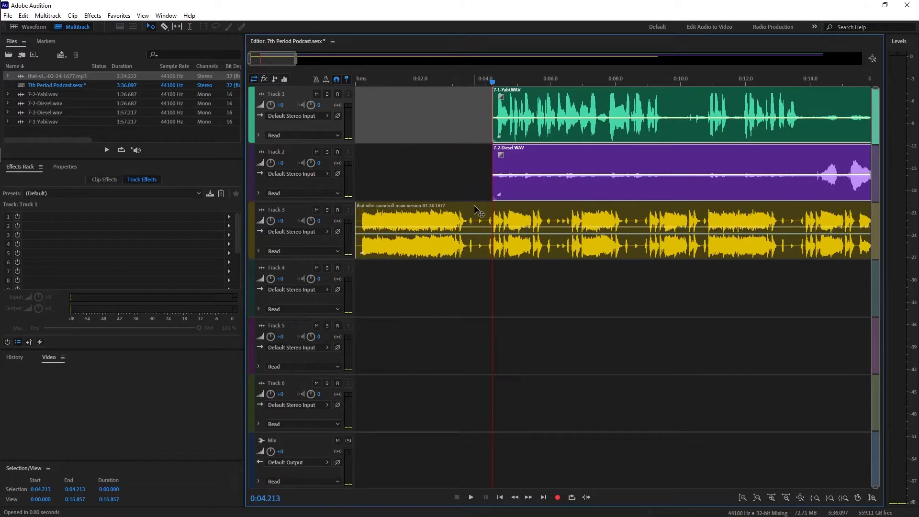
{"action": "left_click", "coordinate": [485, 230]}
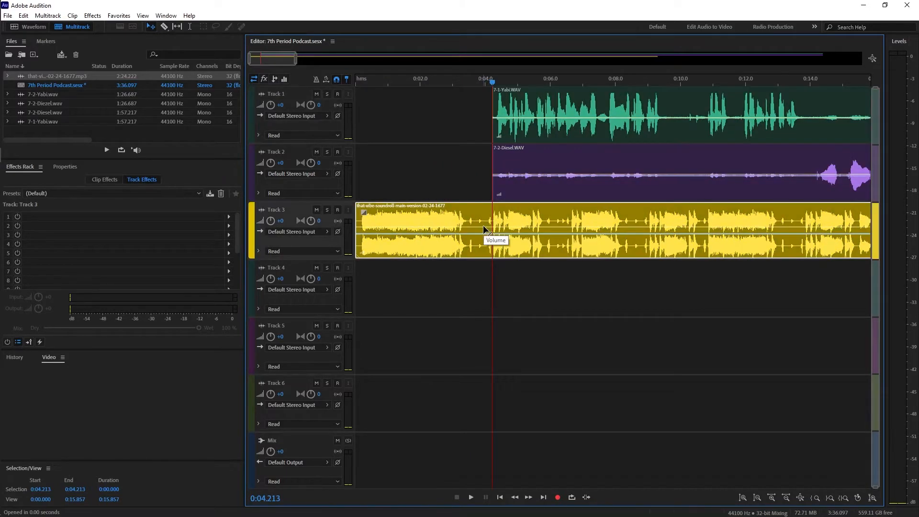
{"action": "left_click", "coordinate": [484, 227]}
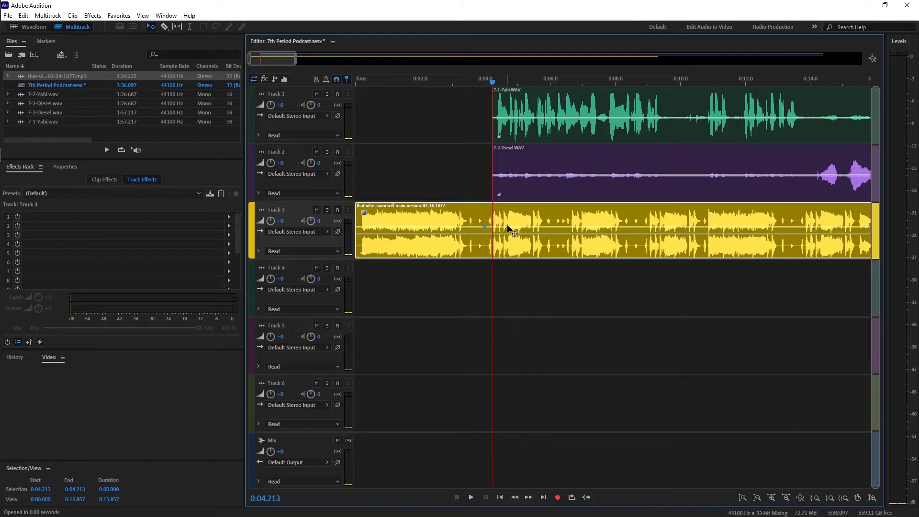
{"action": "left_click_drag", "start_coordinate": [504, 230], "coordinate": [518, 248]}
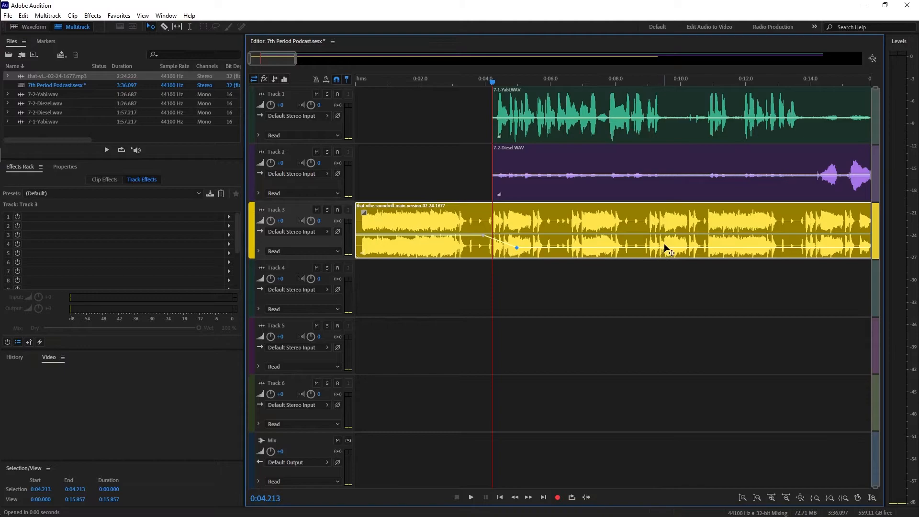
Step: Add another volume keyframe to the music and move it to about 0:17.8 at the lowest level, fading the music out gradually
{"action": "left_click", "coordinate": [748, 247]}
{"action": "left_click_drag", "start_coordinate": [276, 60], "coordinate": [303, 67]}
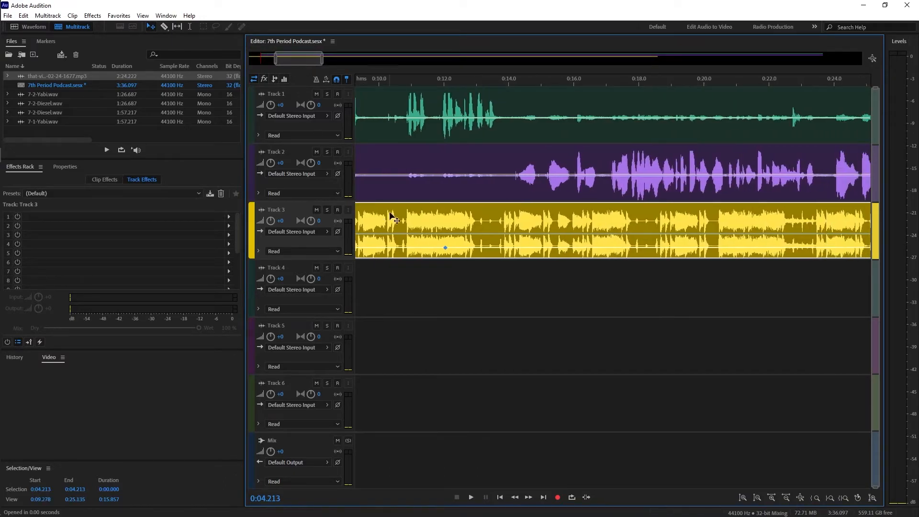
{"action": "left_click_drag", "start_coordinate": [446, 247], "coordinate": [631, 268]}
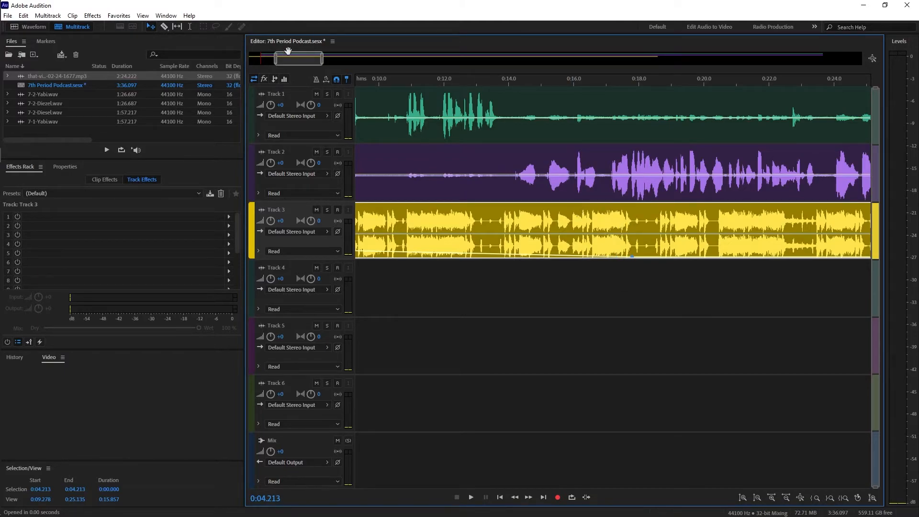
Step: Play the intro from the beginning to check the music fade, and trim the music clip's end back to about 0:24
{"action": "left_click_drag", "start_coordinate": [290, 62], "coordinate": [222, 62]}
{"action": "left_click_drag", "start_coordinate": [386, 84], "coordinate": [312, 81]}
{"action": "key", "text": "space"}
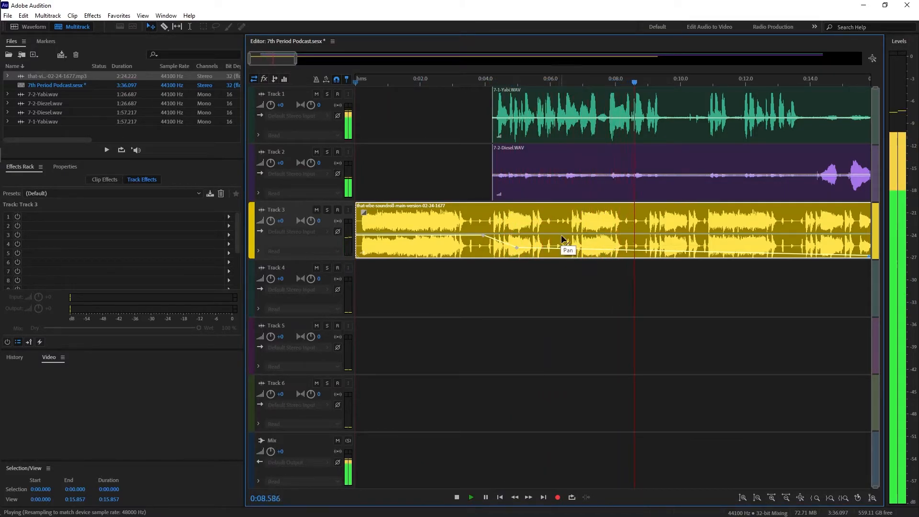
{"action": "key", "text": "space"}
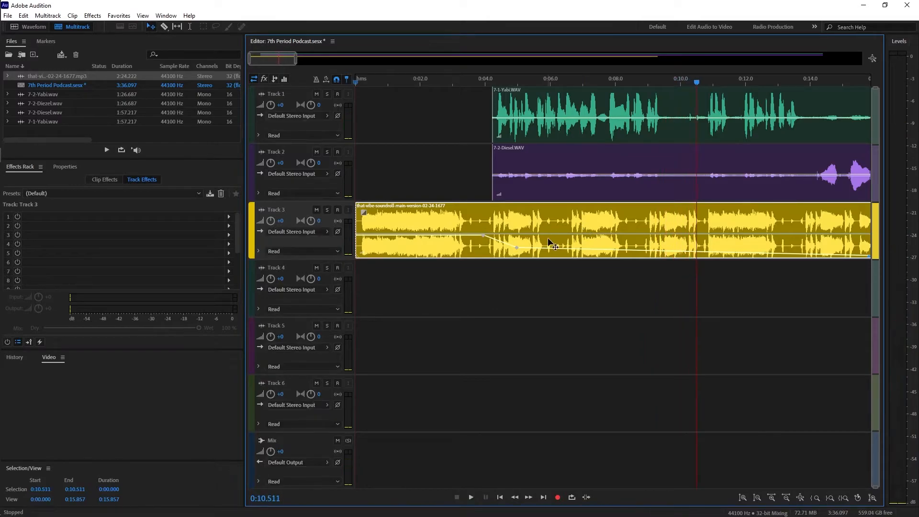
{"action": "left_click_drag", "start_coordinate": [295, 58], "coordinate": [832, 54]}
{"action": "left_click_drag", "start_coordinate": [717, 244], "coordinate": [415, 232]}
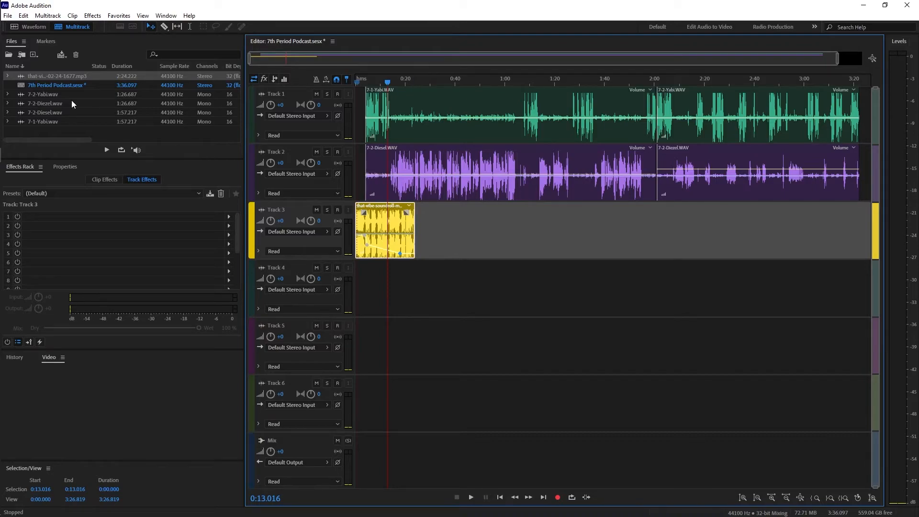
Step: Place a second copy of the music on Track 3 at the podcast's end, trimmed and positioned to span about 3:17 to 3:23
{"action": "left_click_drag", "start_coordinate": [32, 77], "coordinate": [799, 221]}
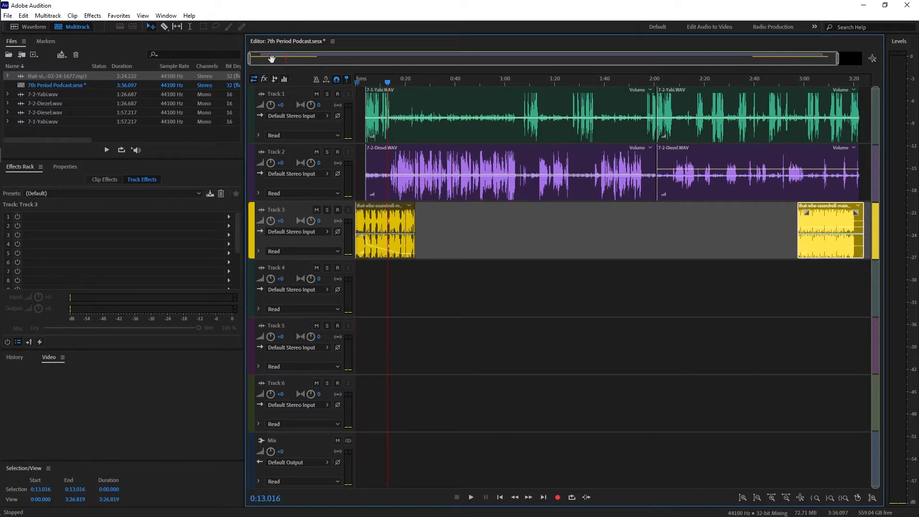
{"action": "left_click_drag", "start_coordinate": [250, 61], "coordinate": [733, 61]}
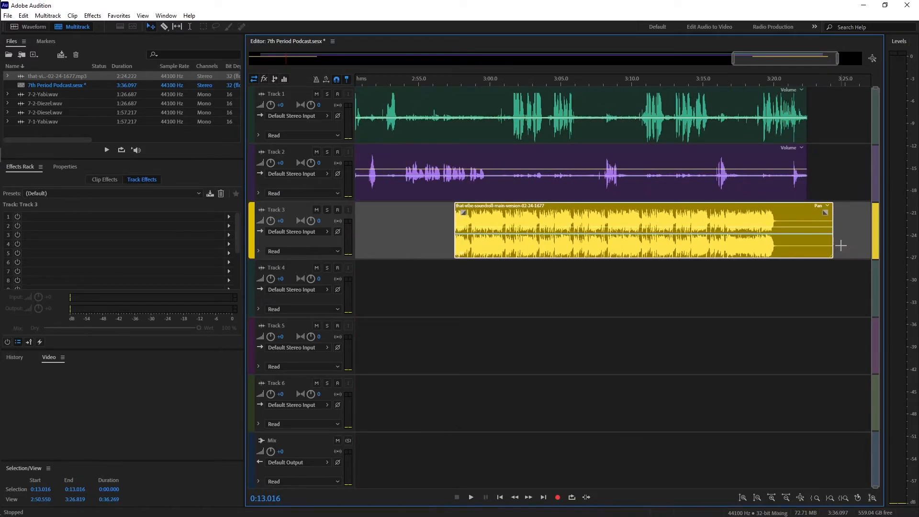
{"action": "left_click_drag", "start_coordinate": [832, 239], "coordinate": [778, 234]}
{"action": "left_click_drag", "start_coordinate": [700, 211], "coordinate": [744, 212]}
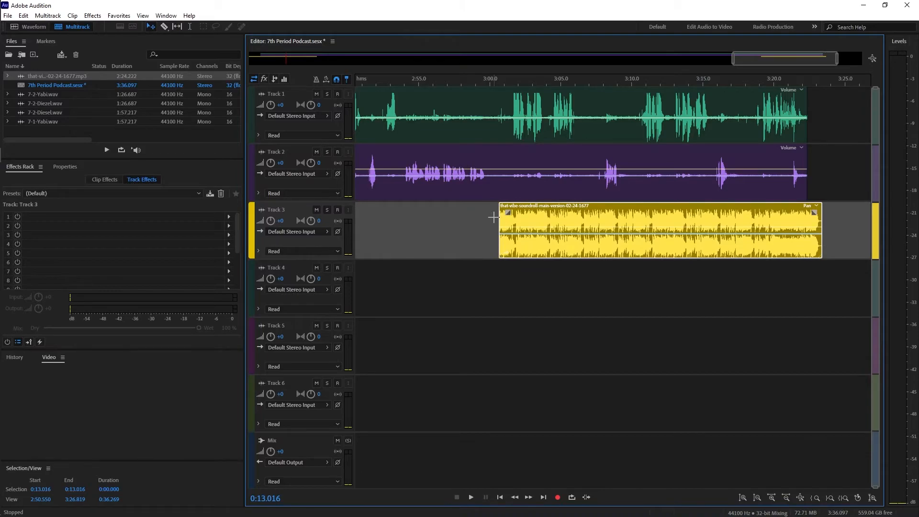
{"action": "left_click_drag", "start_coordinate": [499, 217], "coordinate": [729, 211]}
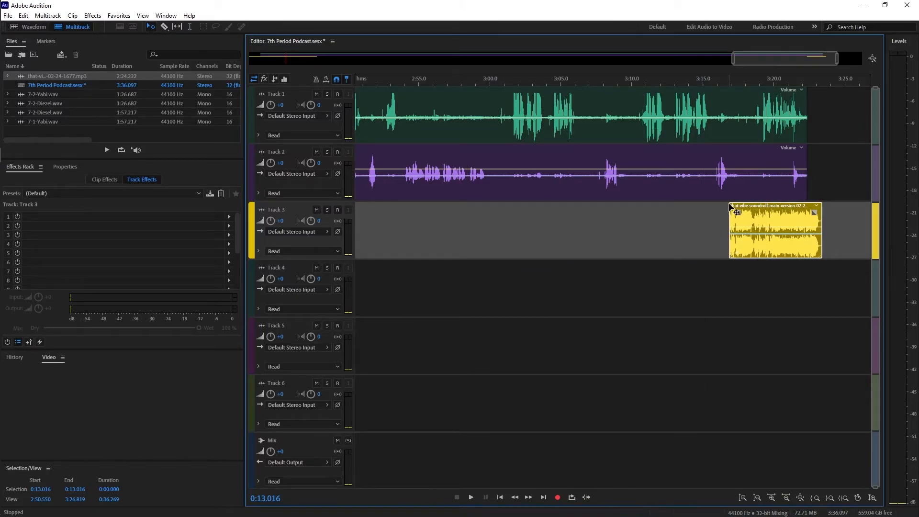
Step: Lower the closing music clip's volume to -21.7 dB
{"action": "left_click_drag", "start_coordinate": [731, 59], "coordinate": [804, 56]}
{"action": "scroll", "coordinate": [520, 96], "scroll_direction": "up", "scroll_amount": 3}
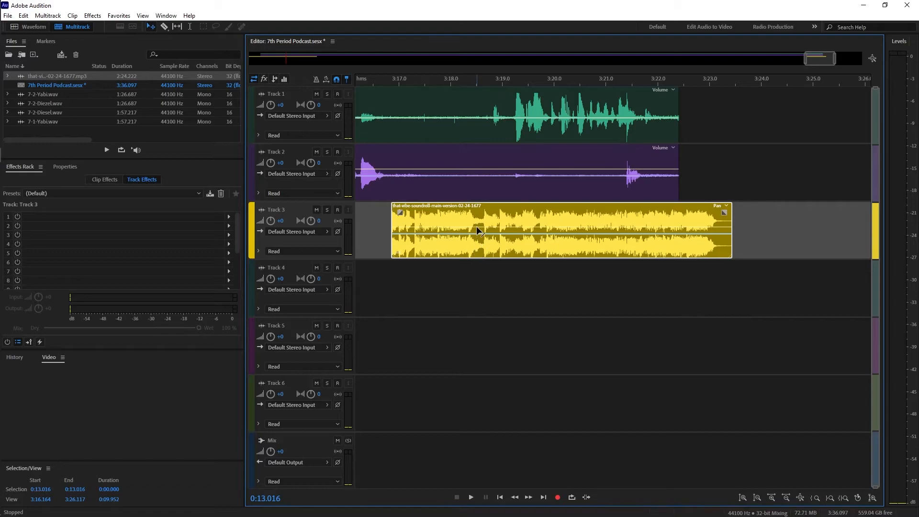
{"action": "left_click_drag", "start_coordinate": [477, 231], "coordinate": [478, 243]}
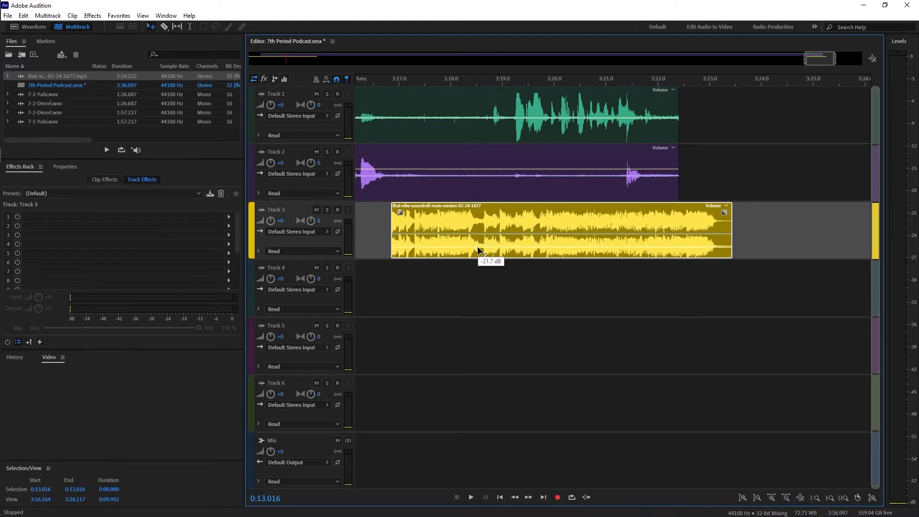
Step: Add volume keyframes that fade the closing music in until about 3:19 and raise it between about 3:21.5 and 3:21.8
{"action": "left_click", "coordinate": [511, 248]}
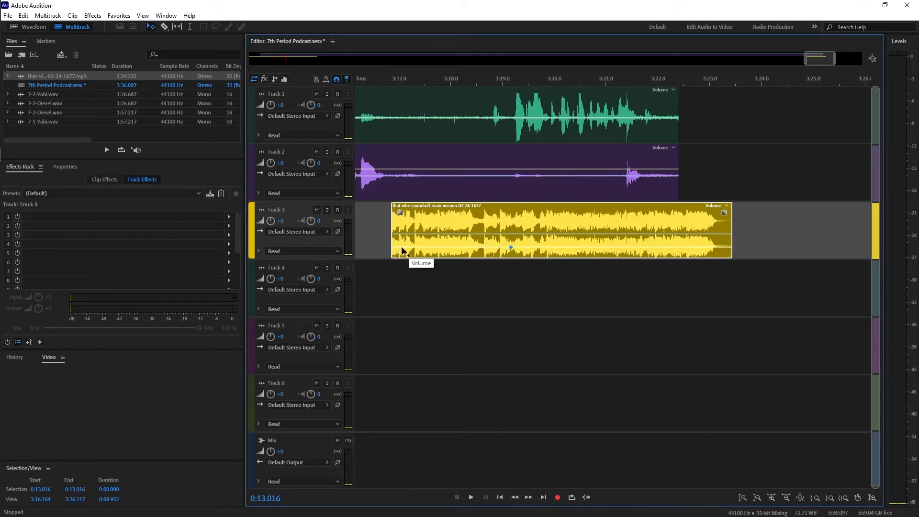
{"action": "left_click_drag", "start_coordinate": [408, 249], "coordinate": [383, 266]}
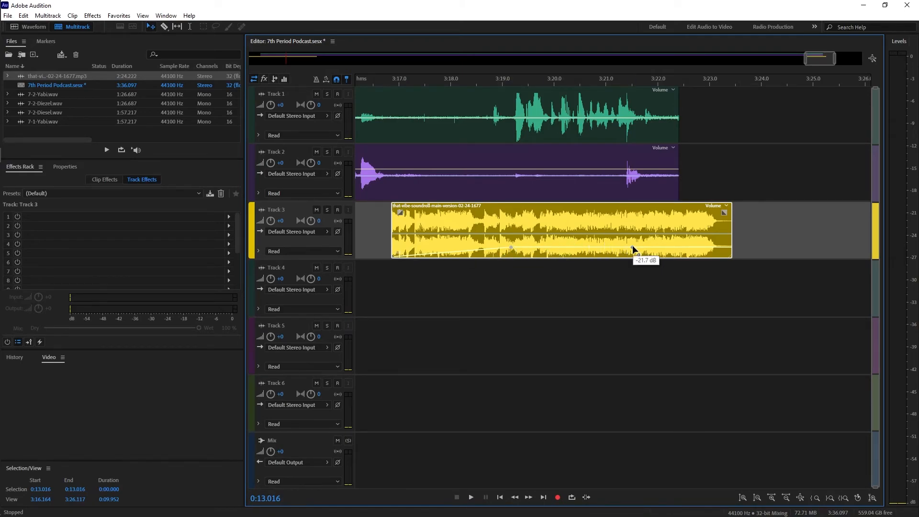
{"action": "left_click_drag", "start_coordinate": [645, 245], "coordinate": [647, 241]}
Step: Play the podcast's ending from about 3:14.3 to check the closing music against the speech
{"action": "left_click_drag", "start_coordinate": [808, 60], "coordinate": [798, 59]}
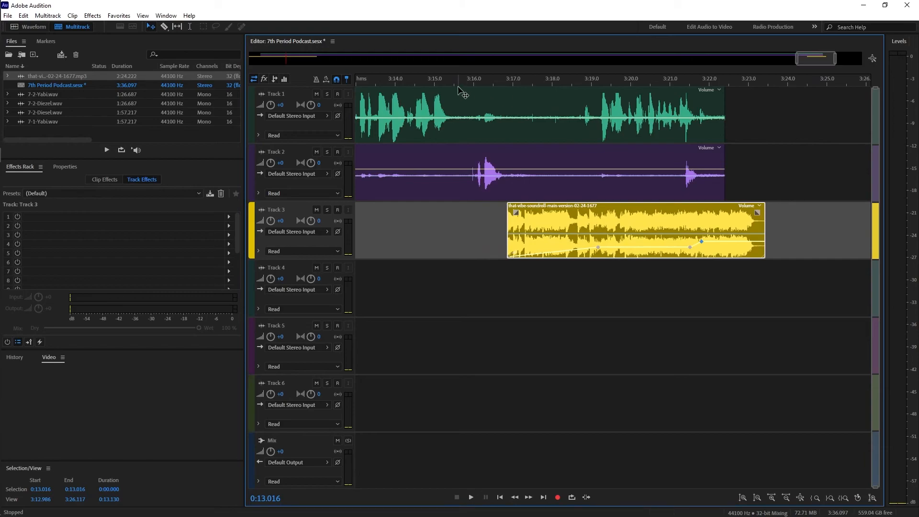
{"action": "left_click", "coordinate": [405, 83]}
{"action": "key", "text": "space"}
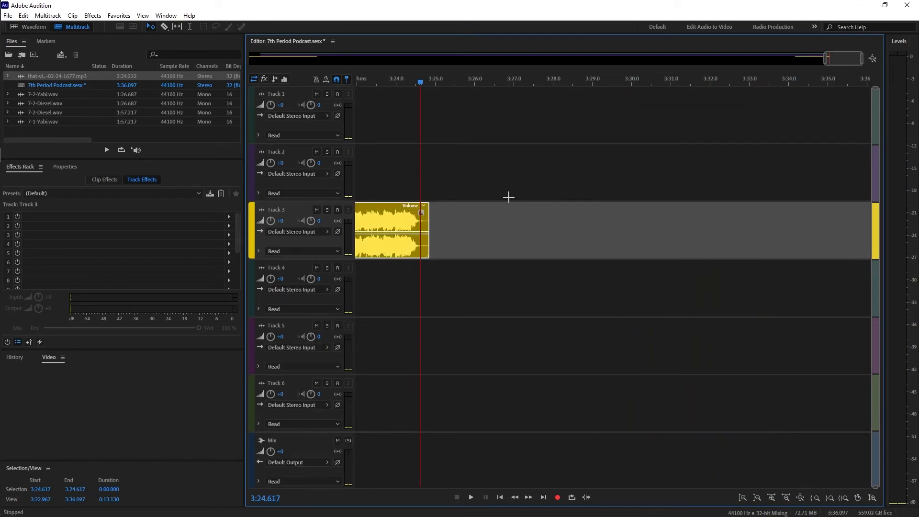
Step: Save the session and copy the media files located outside it into the session folder
{"action": "key", "text": "ctrl+s"}
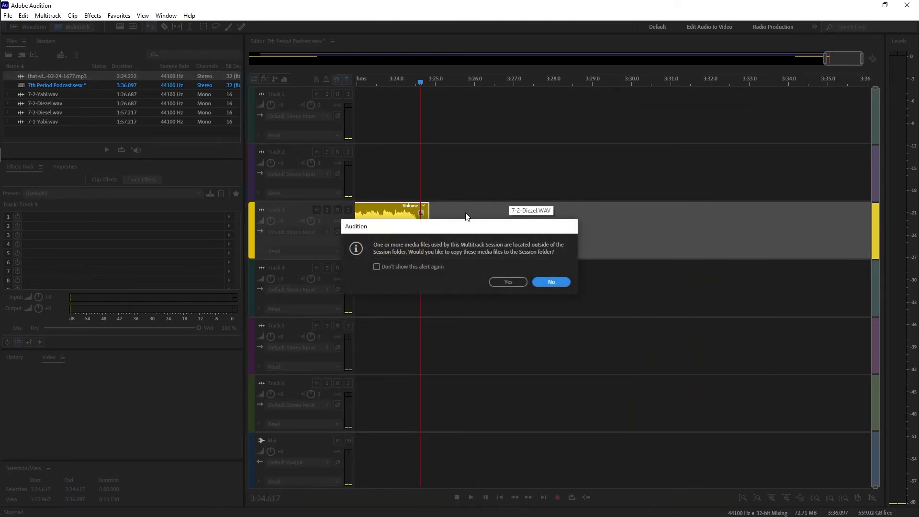
{"action": "left_click", "coordinate": [508, 282]}
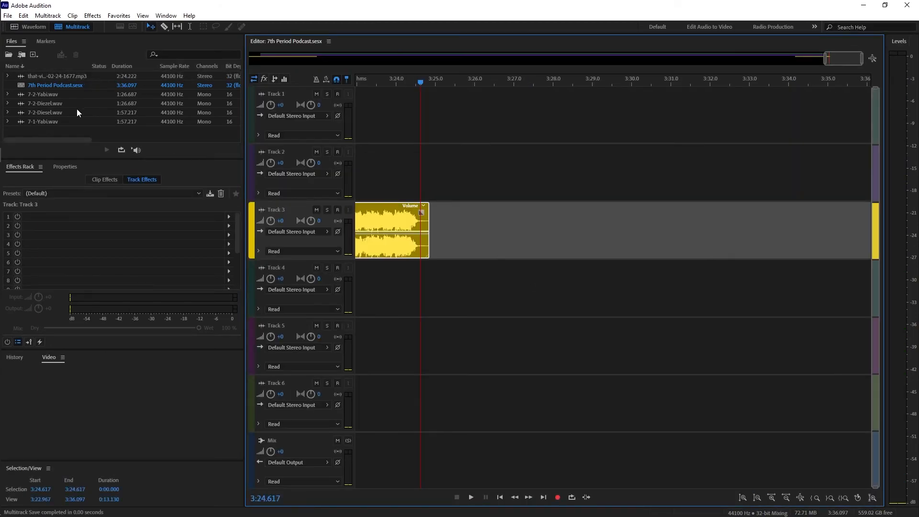
Step: Set up a multitrack mixdown export of the entire session, with the 7th Period folder inside In Class Podcast as its location
{"action": "left_click", "coordinate": [8, 16]}
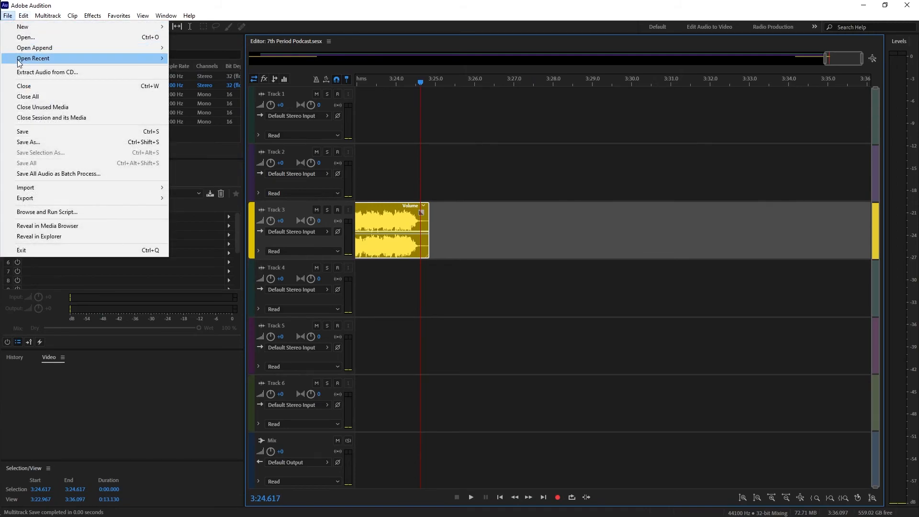
{"action": "mouse_move", "coordinate": [156, 197]}
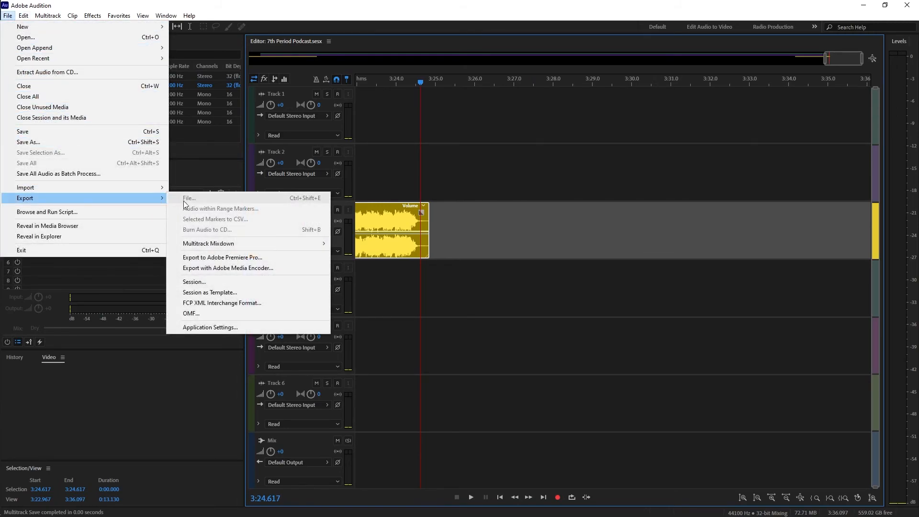
{"action": "mouse_move", "coordinate": [224, 244]}
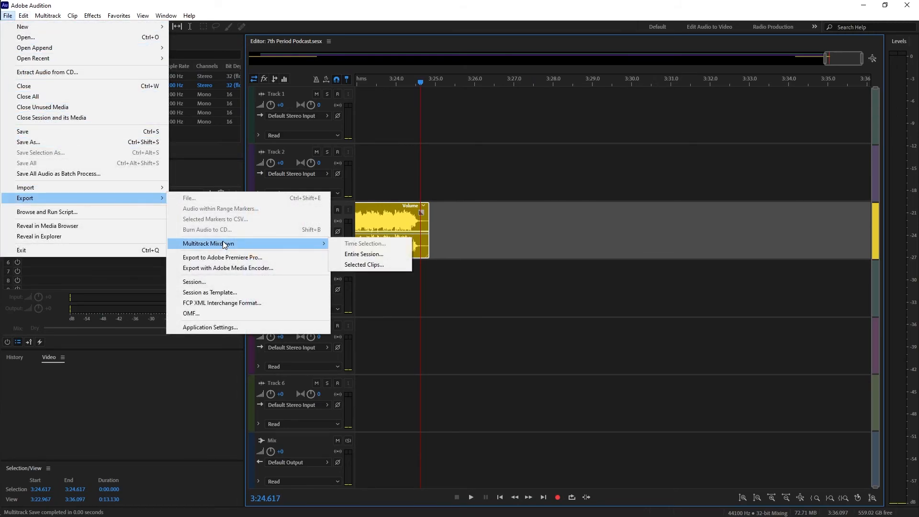
{"action": "left_click", "coordinate": [369, 255]}
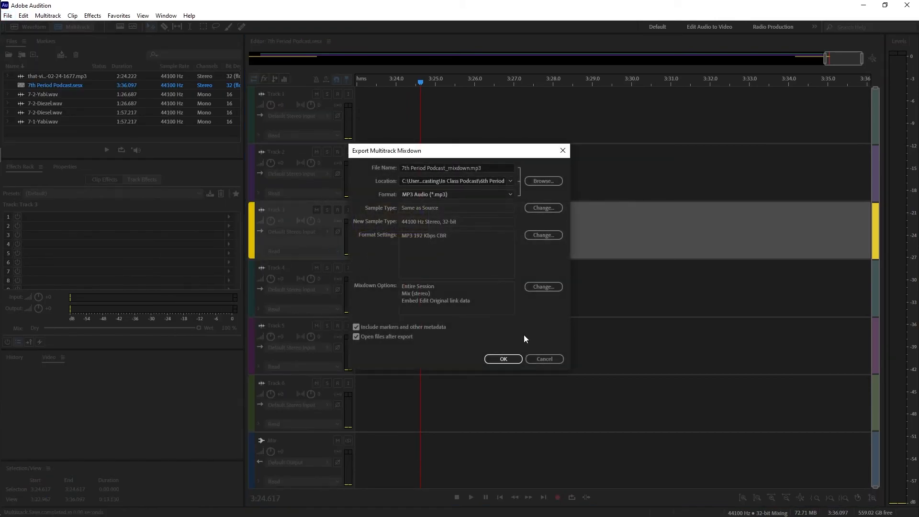
{"action": "left_click", "coordinate": [470, 168]}
{"action": "left_click", "coordinate": [536, 182]}
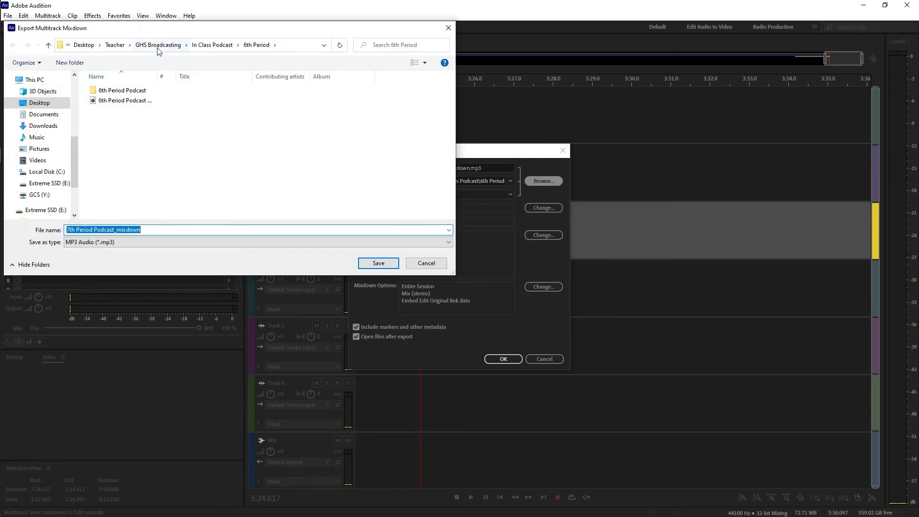
{"action": "left_click", "coordinate": [221, 46]}
{"action": "double_click", "coordinate": [108, 100]}
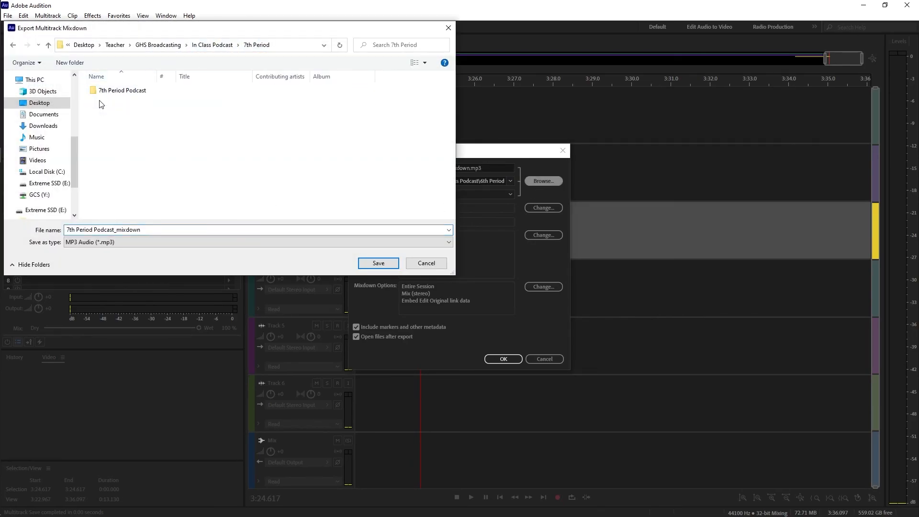
{"action": "left_click", "coordinate": [388, 265]}
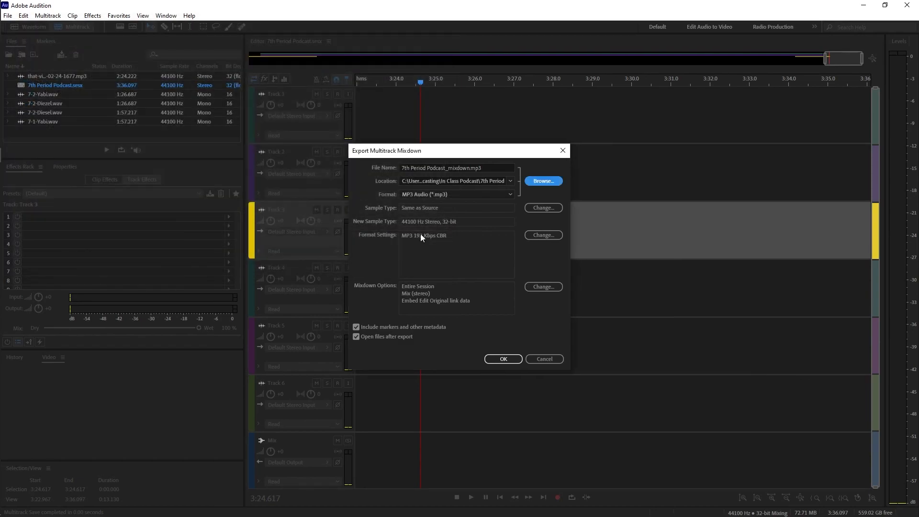
Step: Choose MP3 Audio as the mixdown format and export the file
{"action": "left_click", "coordinate": [429, 194]}
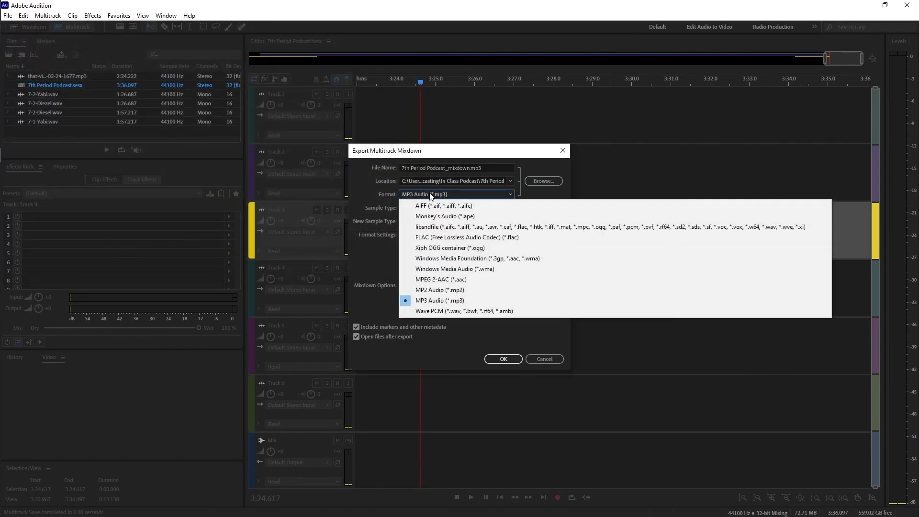
{"action": "left_click", "coordinate": [458, 301]}
{"action": "left_click", "coordinate": [503, 359]}
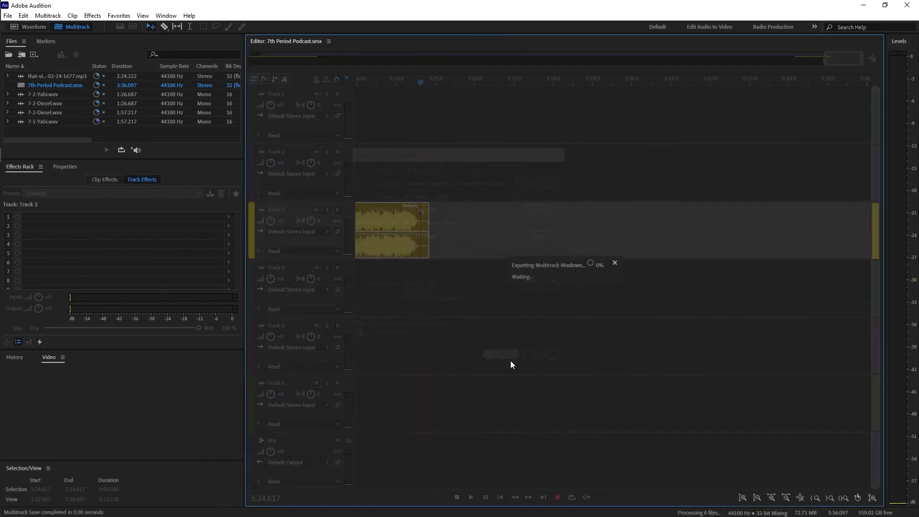